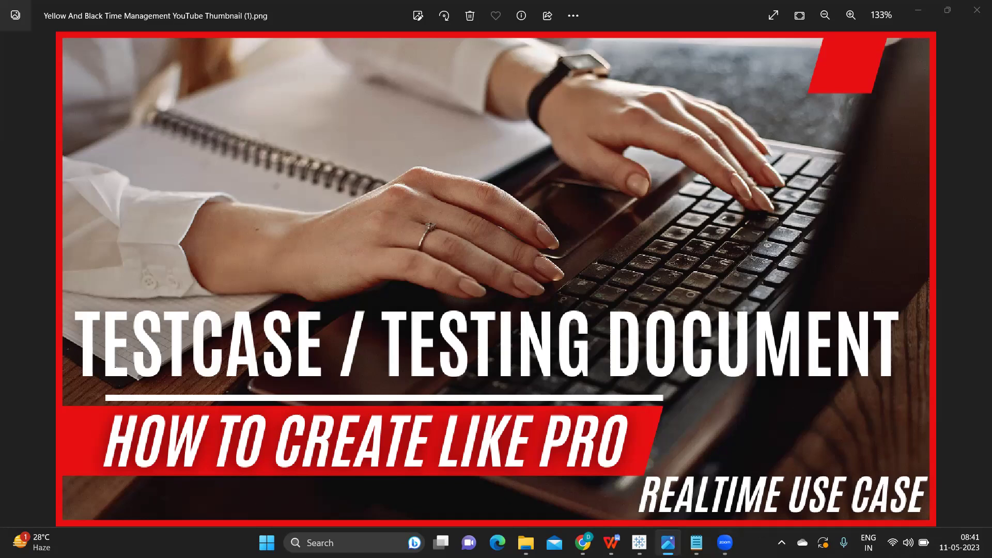
- Switch to the HR Analysis 2 workbook in Tableau, close the Format Dashboard pane and collapse the side pane to view the dashboard
{"action": "mouse_move", "coordinate": [641, 528]}
{"action": "left_click", "coordinate": [578, 480]}
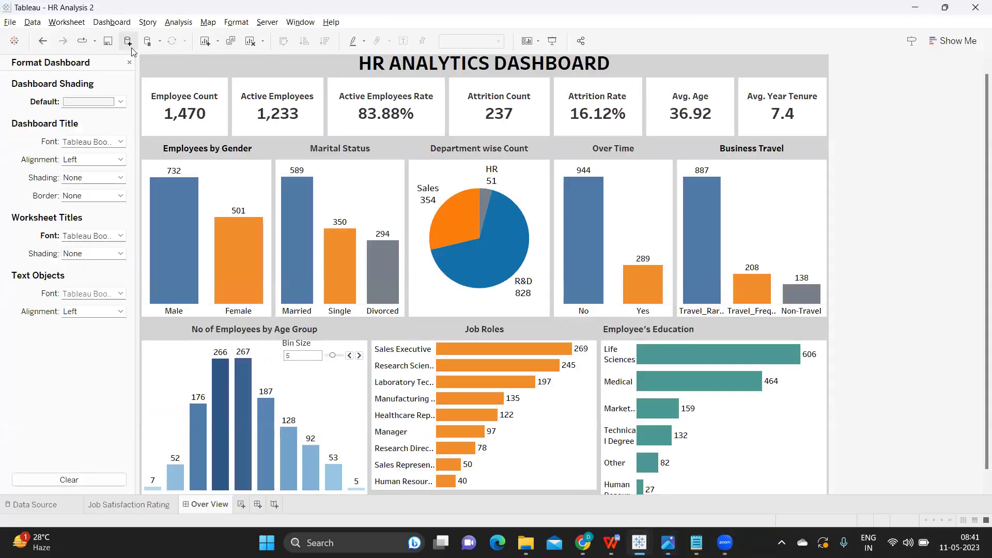
{"action": "left_click", "coordinate": [129, 64]}
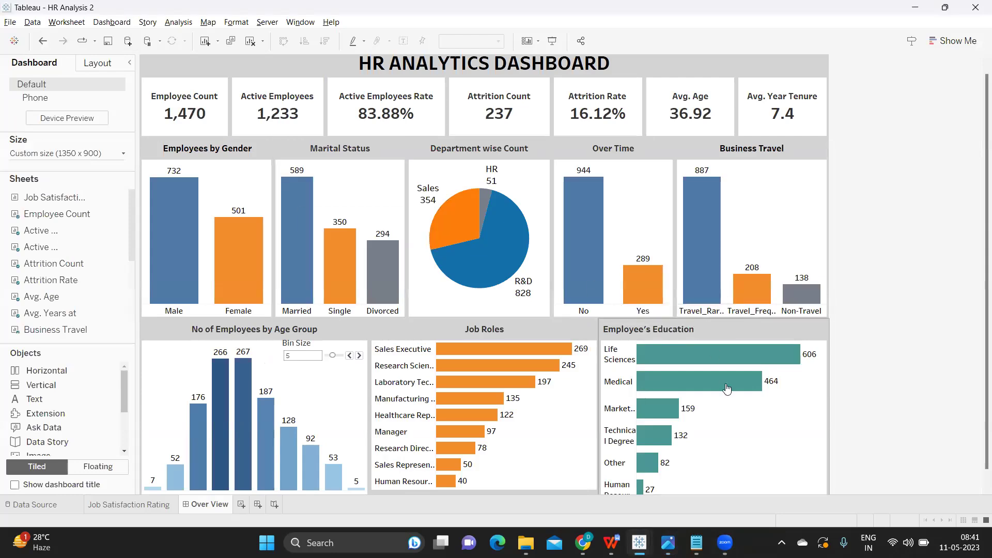
{"action": "left_click", "coordinate": [129, 63]}
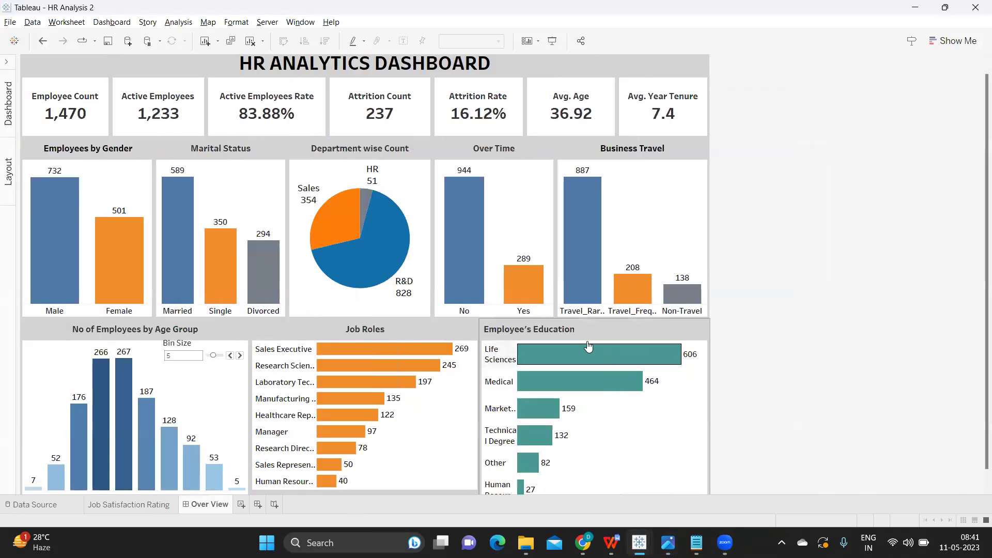
{"action": "mouse_move", "coordinate": [588, 347]}
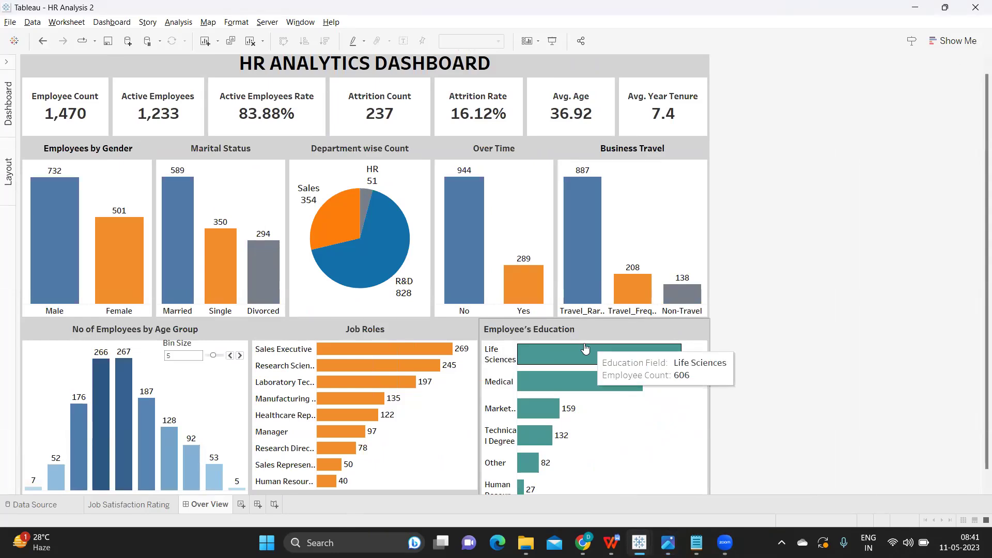
{"action": "scroll", "coordinate": [586, 350], "scroll_direction": "up", "scroll_amount": 1}
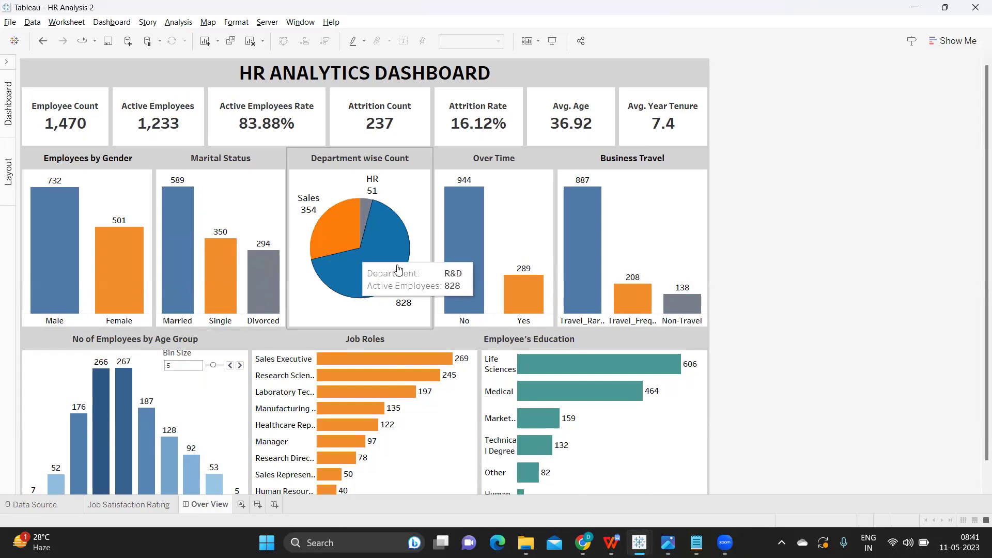
{"action": "mouse_move", "coordinate": [635, 315]}
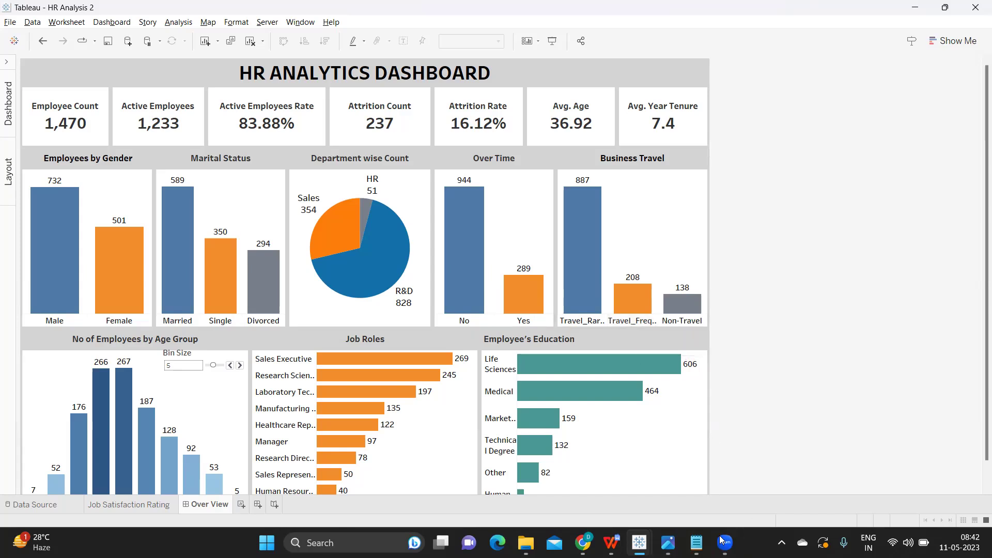
- Switch to Notepad and write the line "one Data base -> Excel, Teradata,SF" in the empty note
{"action": "mouse_move", "coordinate": [697, 542]}
{"action": "left_click", "coordinate": [699, 498]}
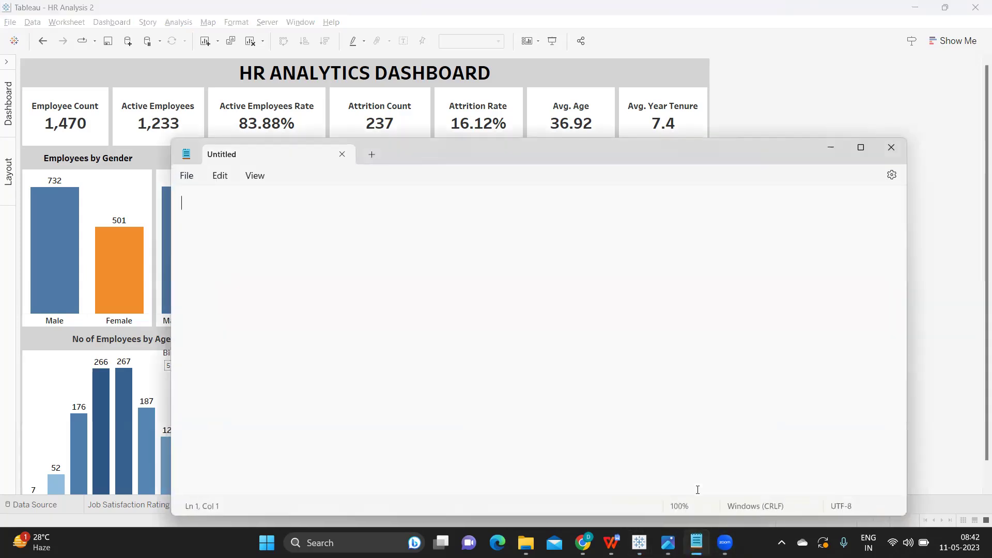
{"action": "type", "text": "on"}
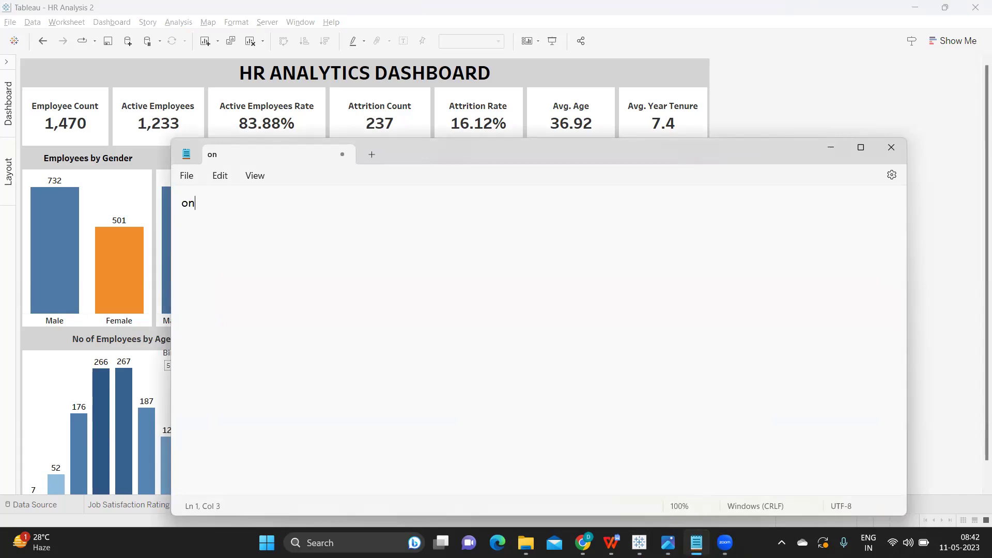
{"action": "type", "text": "e Data base -> E"}
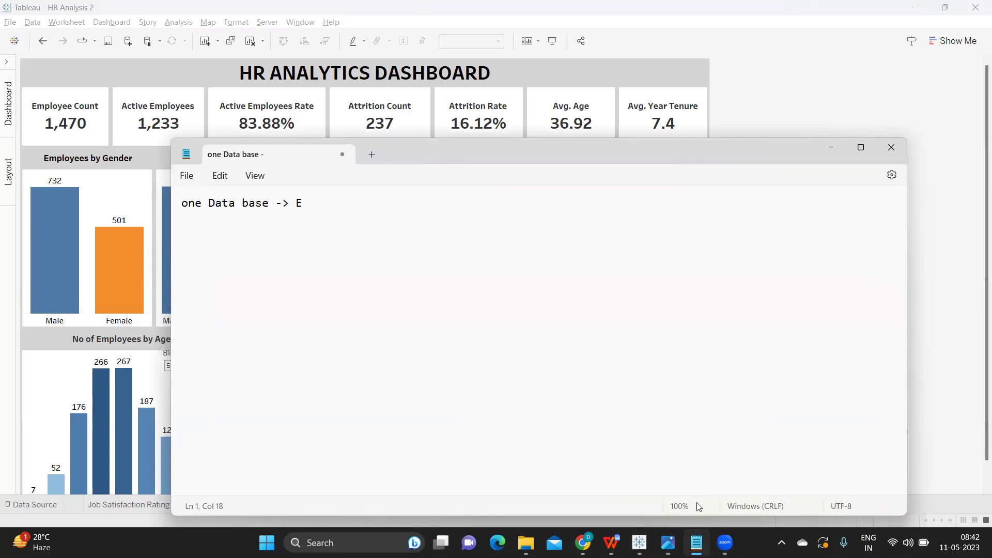
{"action": "type", "text": "xcel, Te"}
{"action": "key", "text": "BackSpace"}
{"action": "type", "text": "Teradata,SF"}
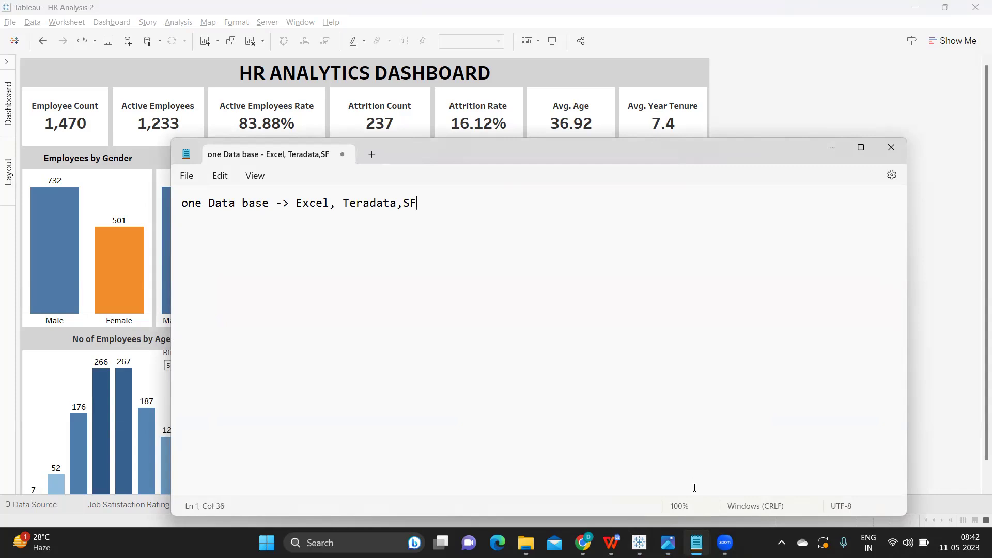
- Leave a blank line and add the numbered lines "1. One Data Base" and "2. Tables" to the note
{"action": "key", "text": "Return"}
{"action": "key", "text": "Return"}
{"action": "type", "text": "1. One Data Base"}
{"action": "key", "text": "Return"}
{"action": "type", "text": "2. Tables"}
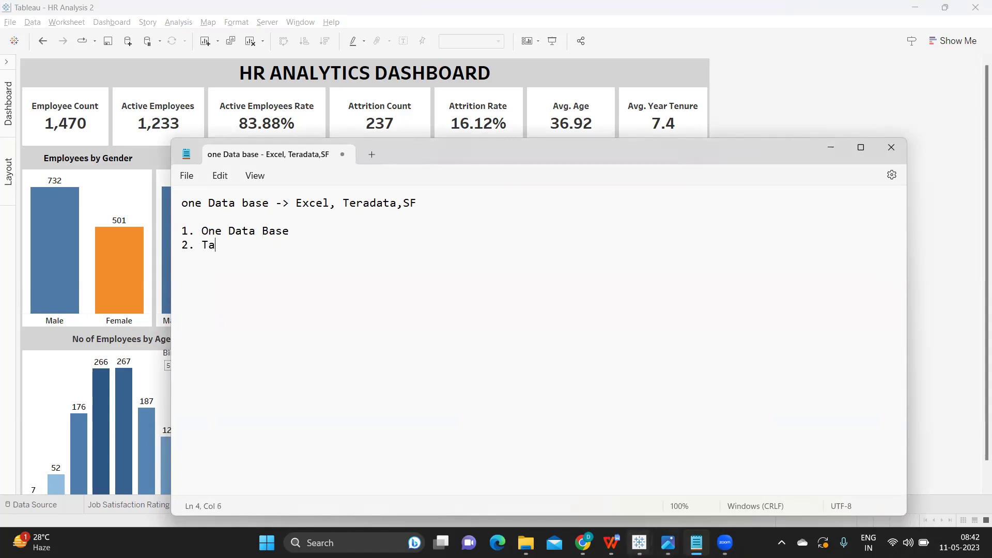
- Switch back to the Tableau dashboard and inspect the Employee Count KPI
{"action": "mouse_move", "coordinate": [640, 543]}
{"action": "left_click", "coordinate": [569, 476]}
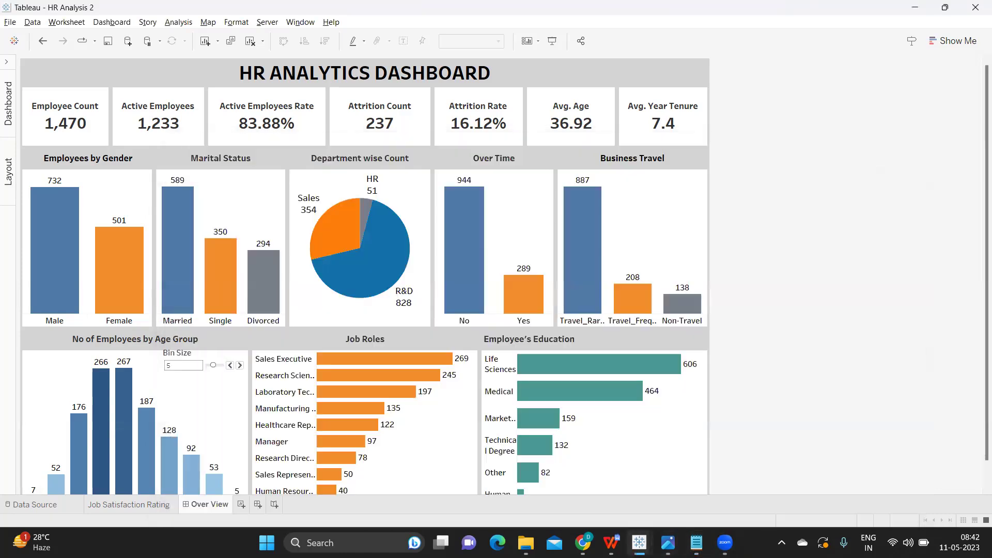
{"action": "mouse_move", "coordinate": [95, 126]}
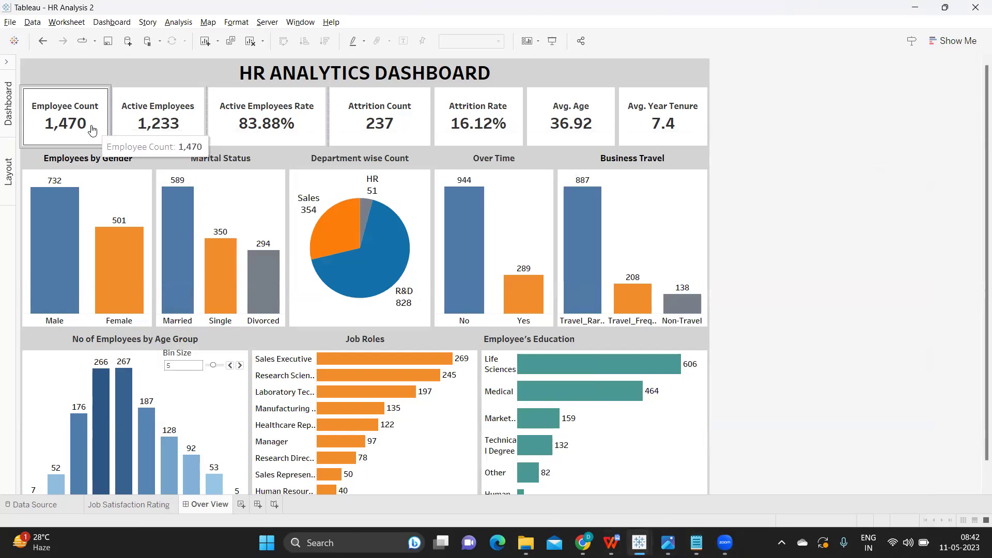
- Return to Notepad and add the line "ename,deptid,esal --> Data base" under the Tables entry
{"action": "key", "text": "alt+Tab"}
{"action": "key", "text": "Return"}
{"action": "type", "text": "ename,emp"}
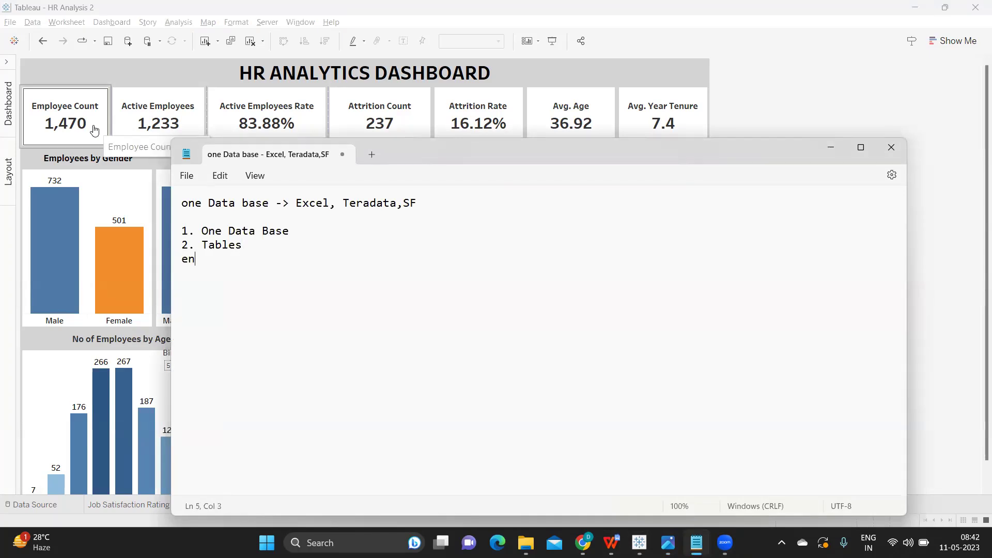
{"action": "key", "text": "BackSpace"}
{"action": "key", "text": "BackSpace"}
{"action": "key", "text": "BackSpace"}
{"action": "type", "text": "dept"}
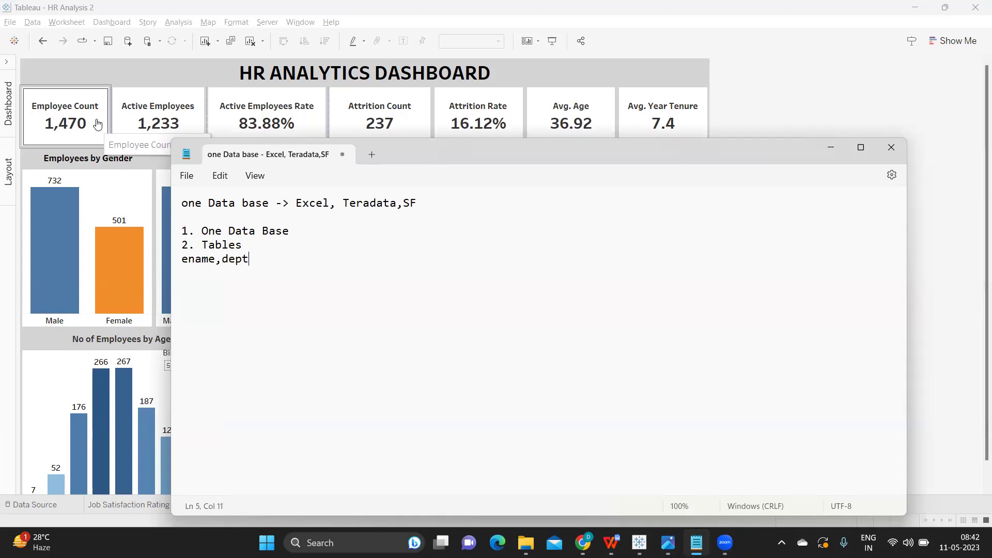
{"action": "type", "text": "id,esal"}
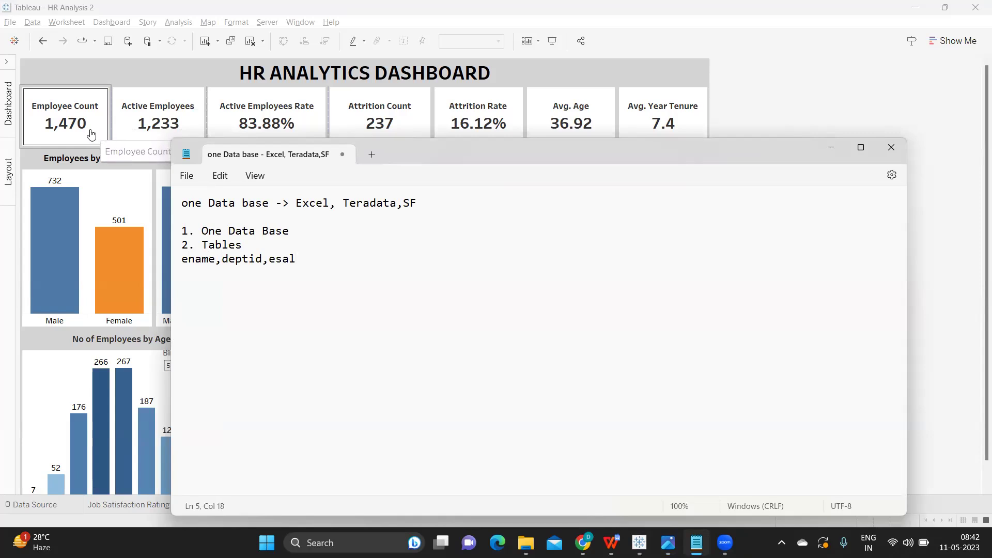
{"action": "type", "text": " --> Data base"}
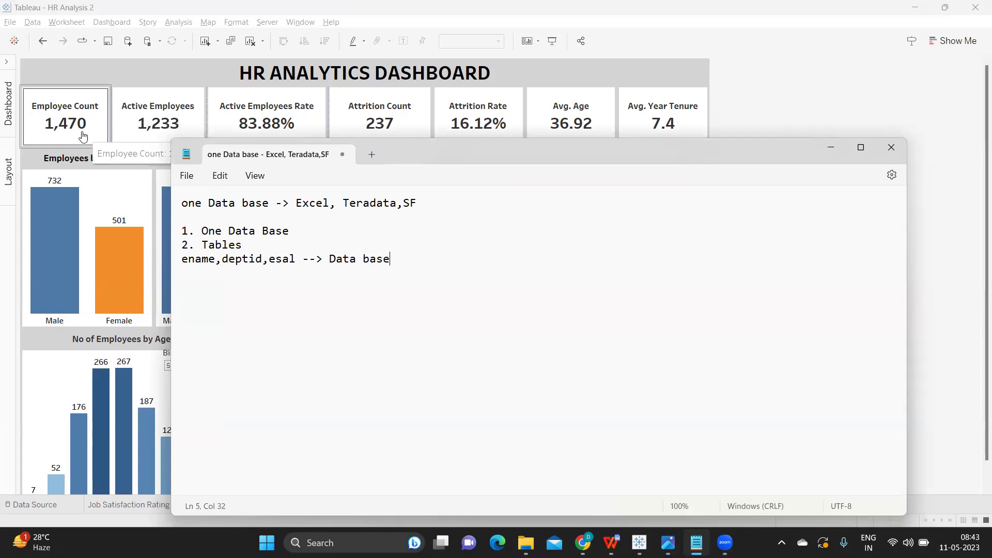
- Switch to Tableau, open the Employee Count KPI's worksheet from the dashboard and expand its data pane to examine the fields
{"action": "left_click", "coordinate": [83, 136]}
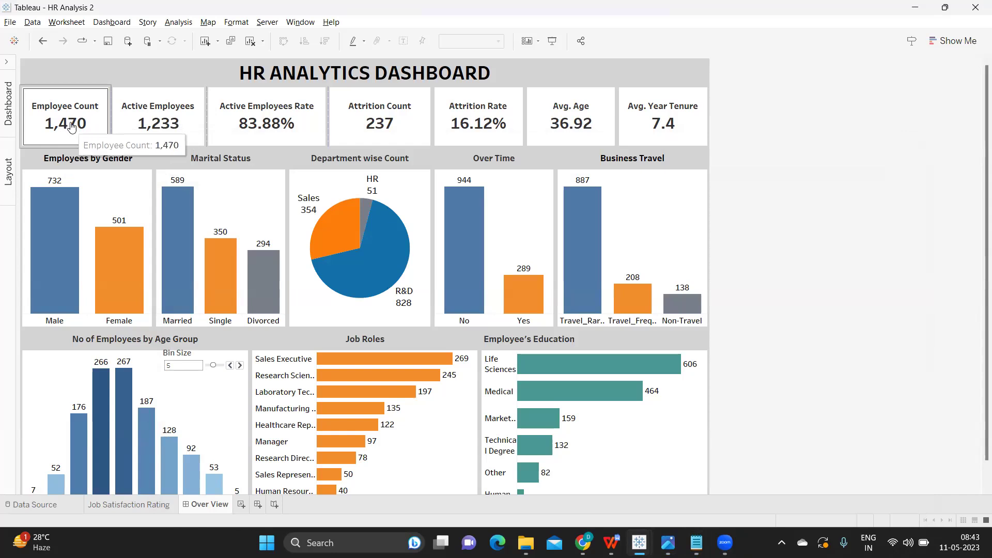
{"action": "left_click", "coordinate": [64, 129]}
{"action": "left_click", "coordinate": [113, 103]}
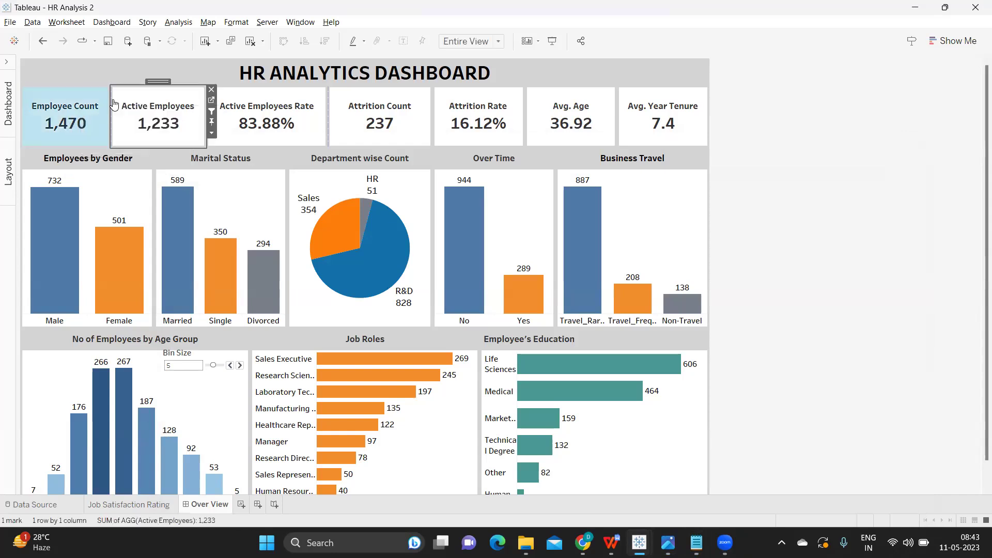
{"action": "left_click", "coordinate": [103, 106]}
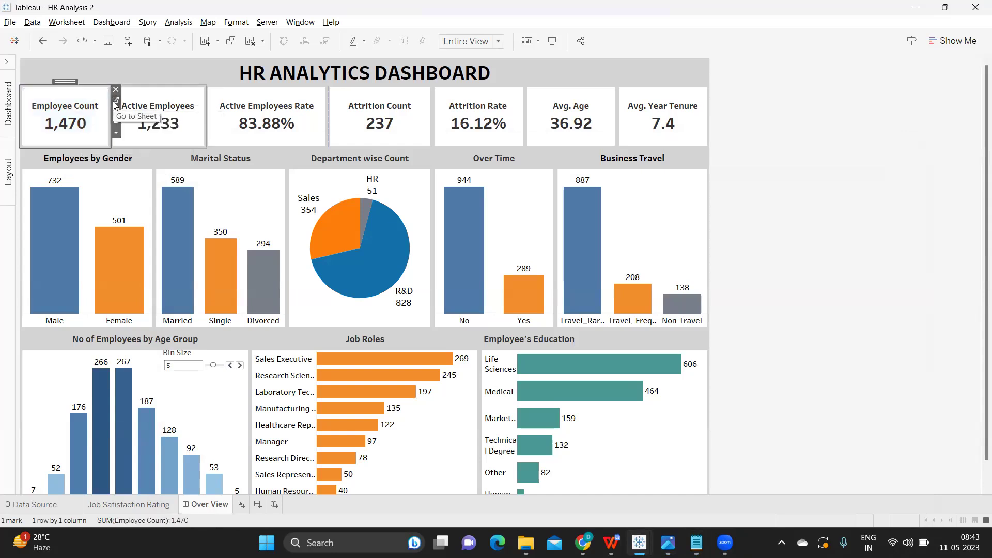
{"action": "left_click", "coordinate": [100, 118]}
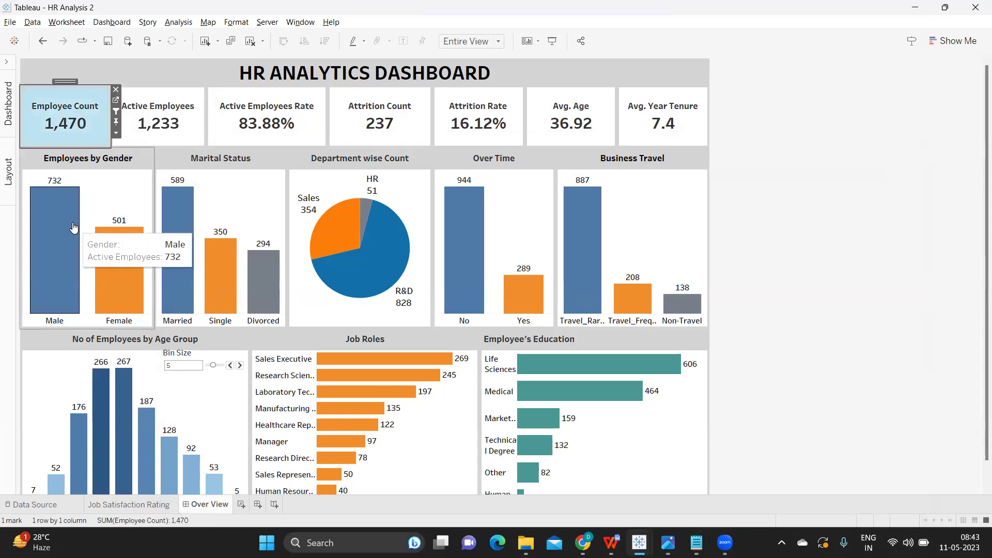
{"action": "left_click", "coordinate": [116, 100]}
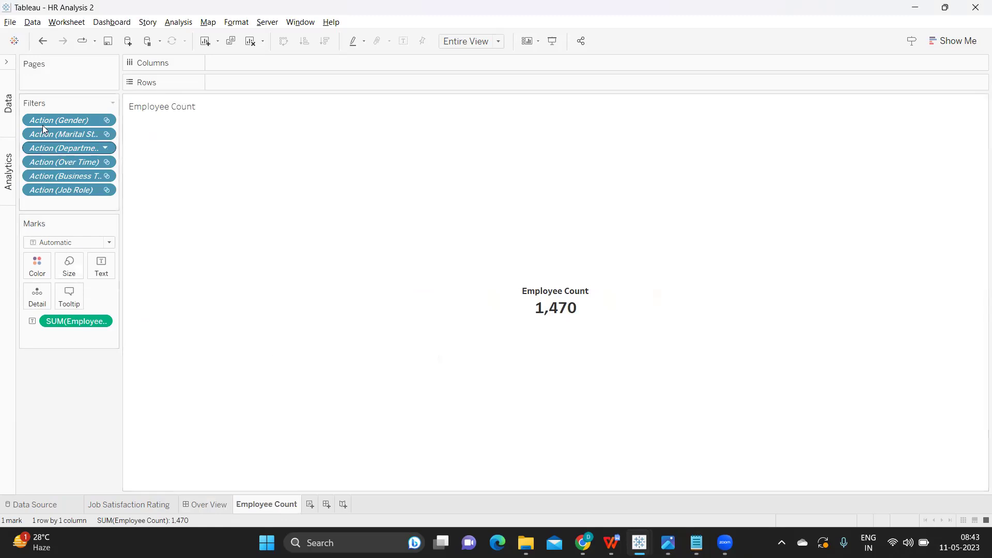
{"action": "left_click", "coordinate": [6, 63]}
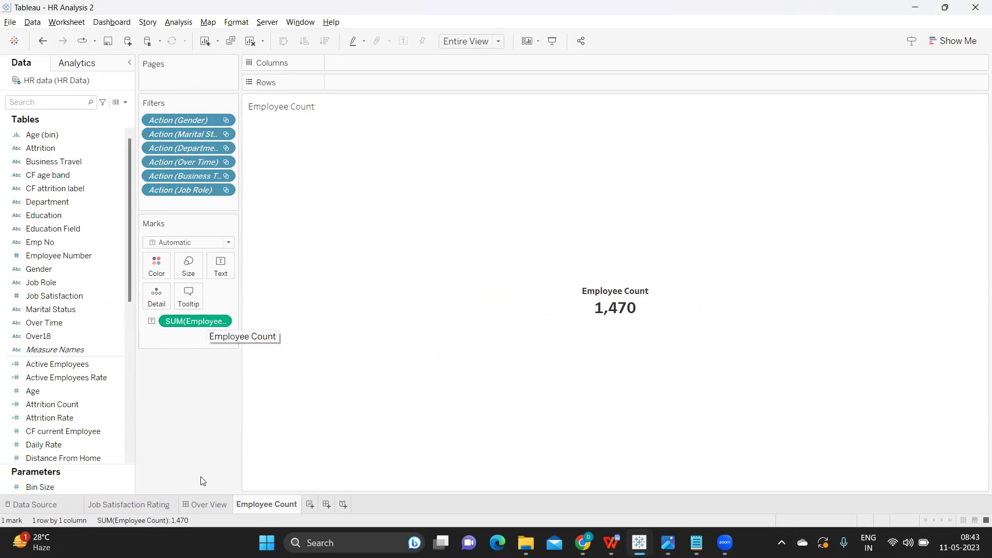
- Return to the Over View dashboard and open the worksheet behind the Active Employees KPI
{"action": "left_click", "coordinate": [212, 505]}
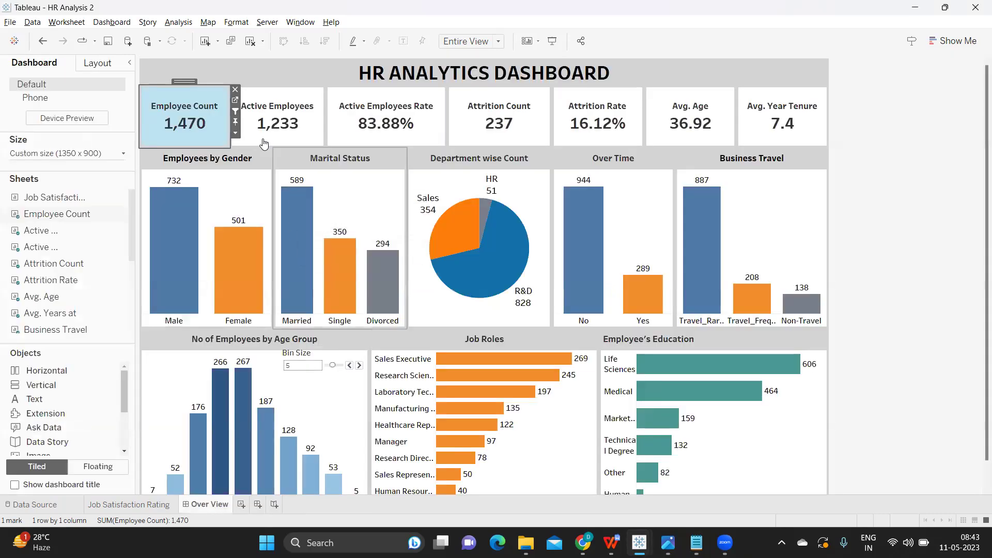
{"action": "left_click", "coordinate": [256, 122]}
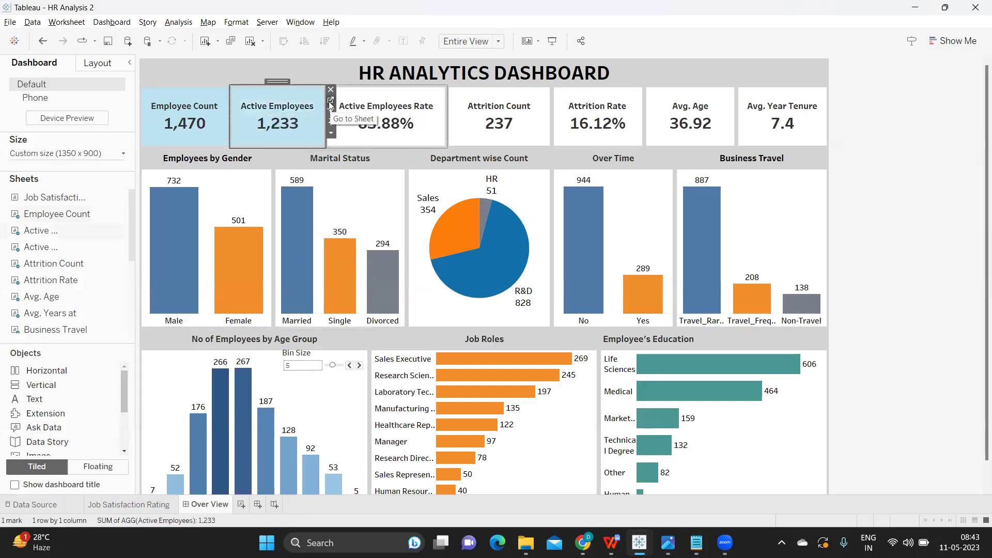
{"action": "left_click", "coordinate": [330, 102]}
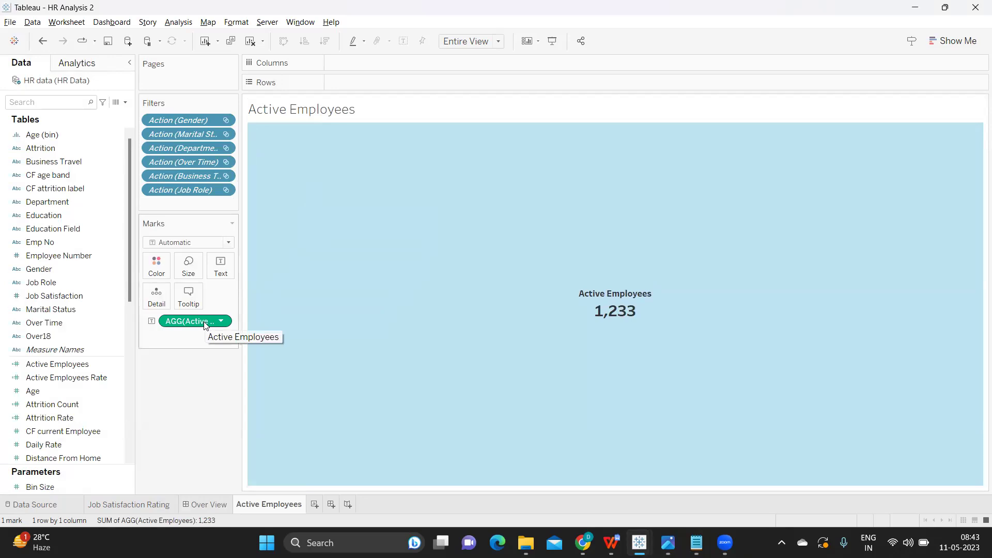
- Examine the Active Employees calculated field's formula, close it without changes and return to the Over View dashboard
{"action": "left_click", "coordinate": [118, 367]}
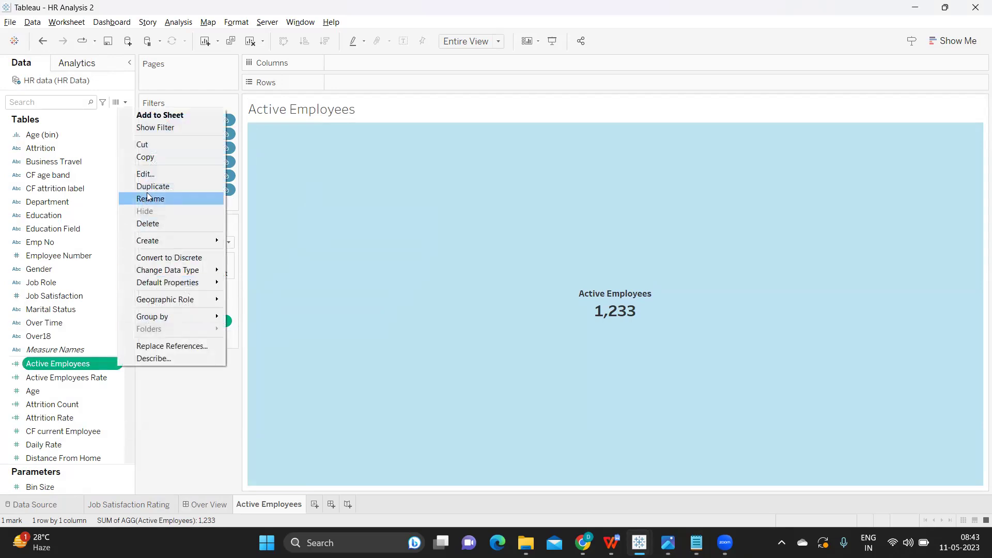
{"action": "left_click", "coordinate": [152, 178]}
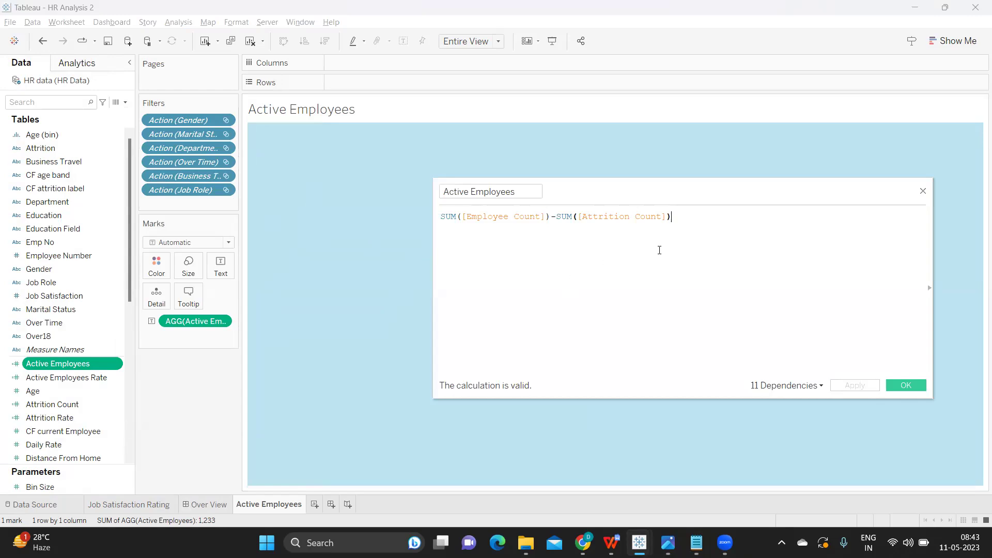
{"action": "left_click_drag", "start_coordinate": [679, 222], "coordinate": [435, 221]}
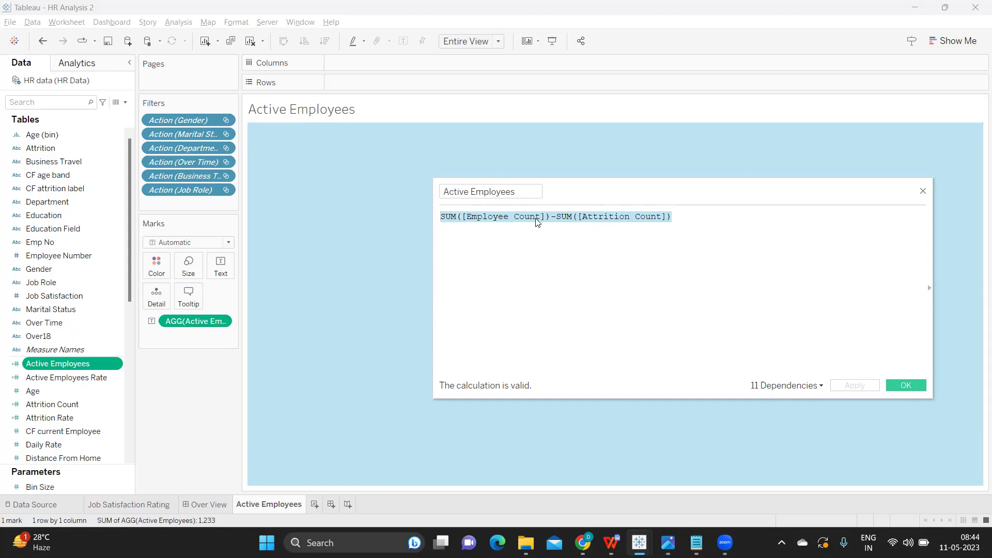
{"action": "left_click", "coordinate": [923, 191]}
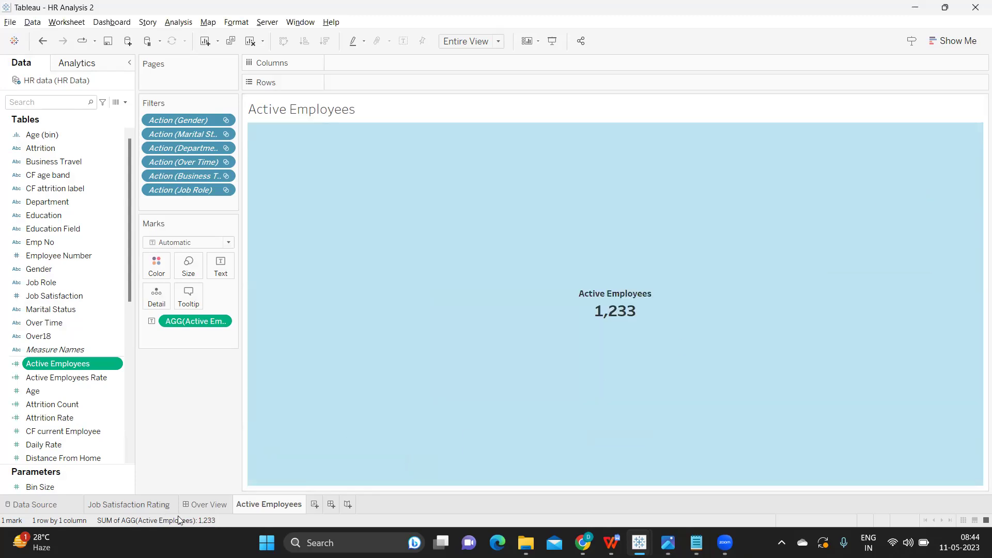
{"action": "left_click", "coordinate": [203, 505]}
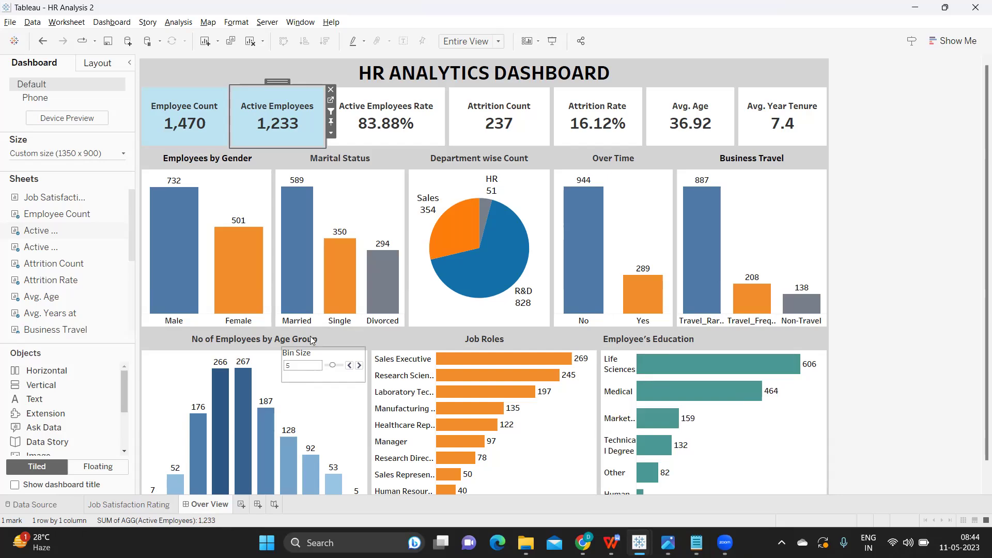
{"action": "mouse_move", "coordinate": [471, 231]}
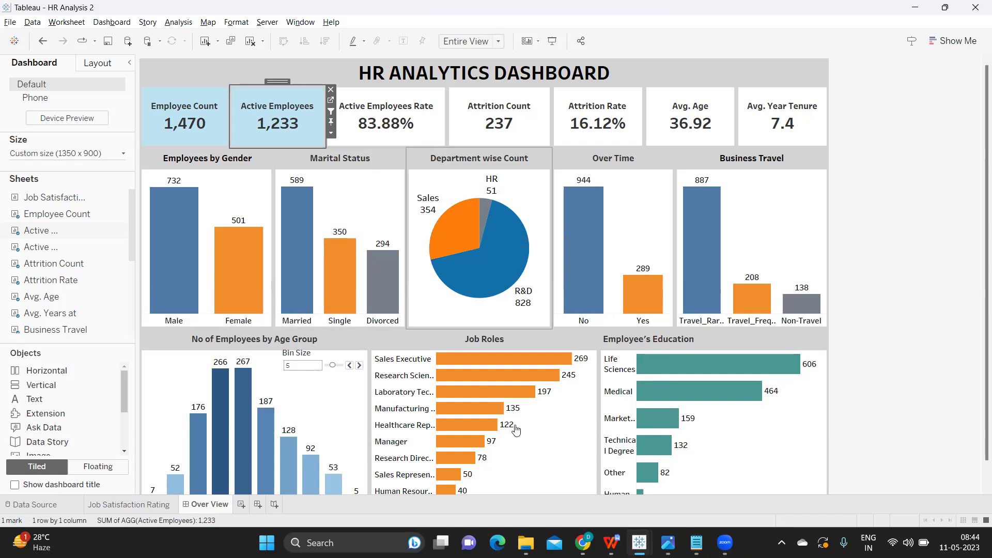
- Switch to the HR Analytics Test Case Document in WPS Office and select the title on its first page
{"action": "mouse_move", "coordinate": [611, 543]}
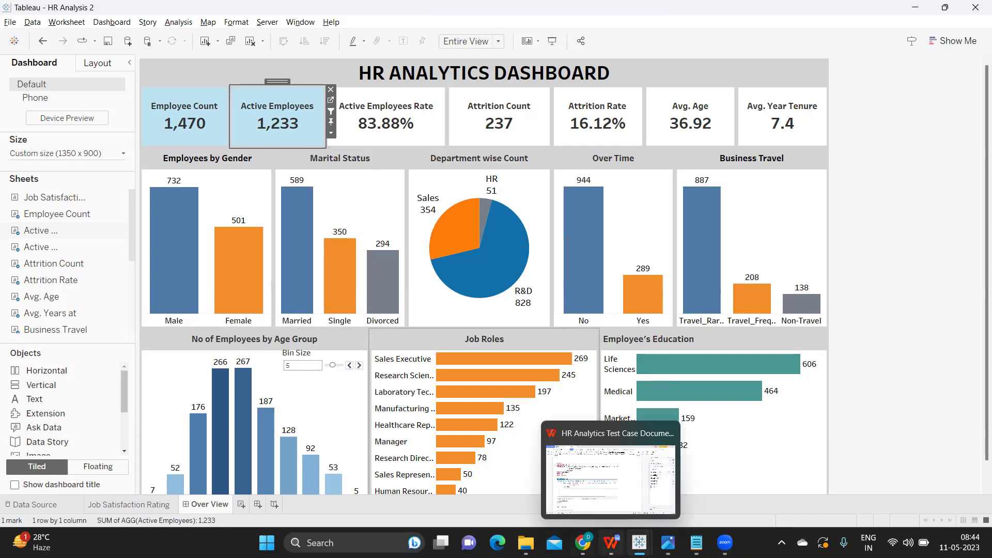
{"action": "left_click", "coordinate": [612, 468]}
{"action": "scroll", "coordinate": [612, 468], "scroll_direction": "up", "scroll_amount": 20}
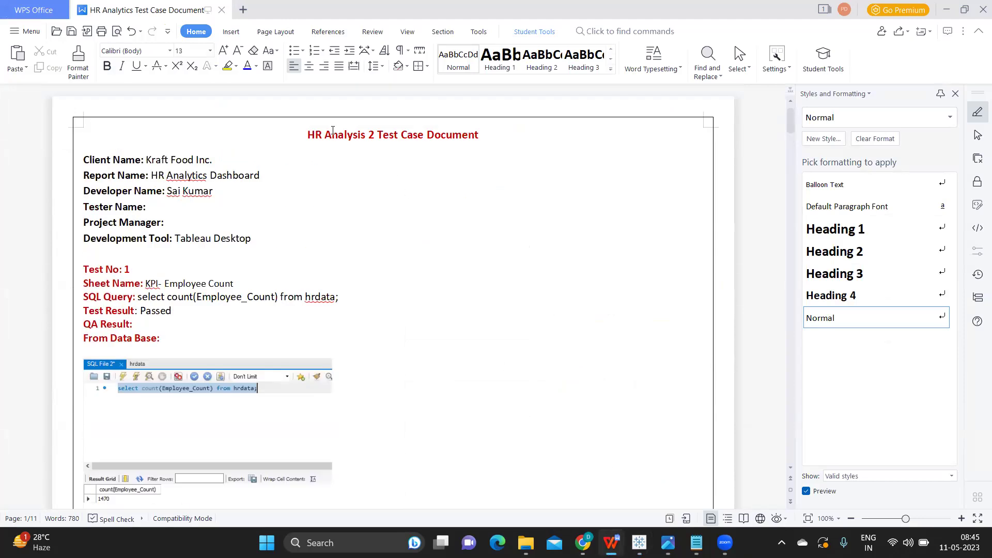
{"action": "left_click_drag", "start_coordinate": [310, 136], "coordinate": [502, 135]}
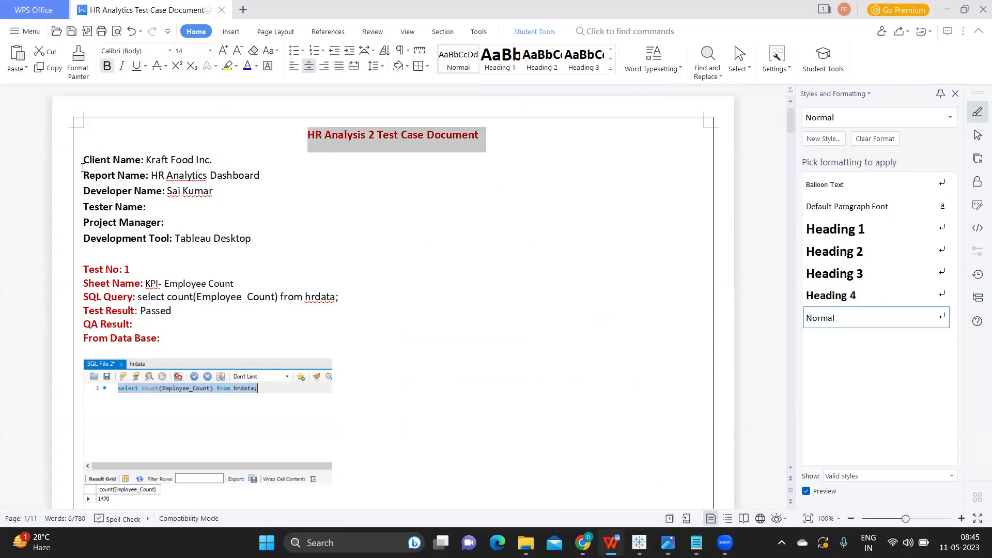
- Replace the client, report, developer, tester, manager and tool lines under the title with "-> In Which Environment Testing is done?"
{"action": "left_click_drag", "start_coordinate": [83, 161], "coordinate": [353, 245]}
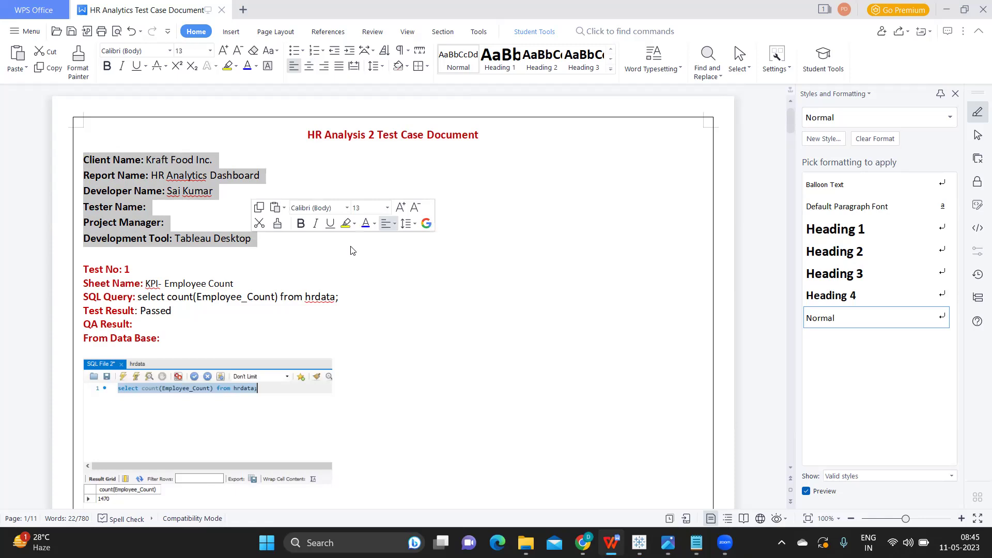
{"action": "key", "text": "Delete"}
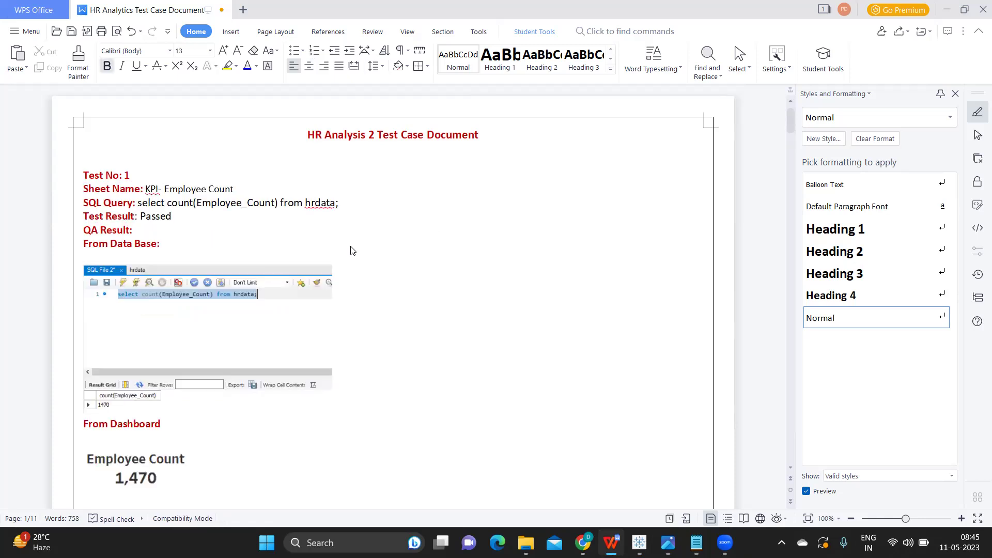
{"action": "type", "text": "-> Eh"}
{"action": "key", "text": "BackSpace"}
{"action": "key", "text": "BackSpace"}
{"action": "type", "text": "in"}
{"action": "key", "text": "BackSpace"}
{"action": "key", "text": "BackSpace"}
{"action": "type", "text": "In Which Environment"}
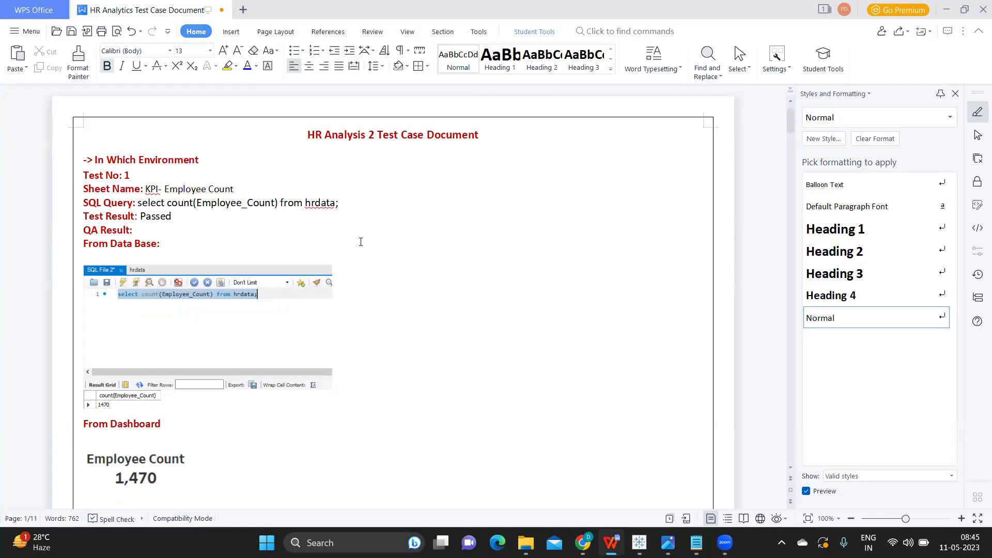
{"action": "type", "text": " Testing is done?"}
{"action": "left_click_drag", "start_coordinate": [95, 162], "coordinate": [335, 165]}
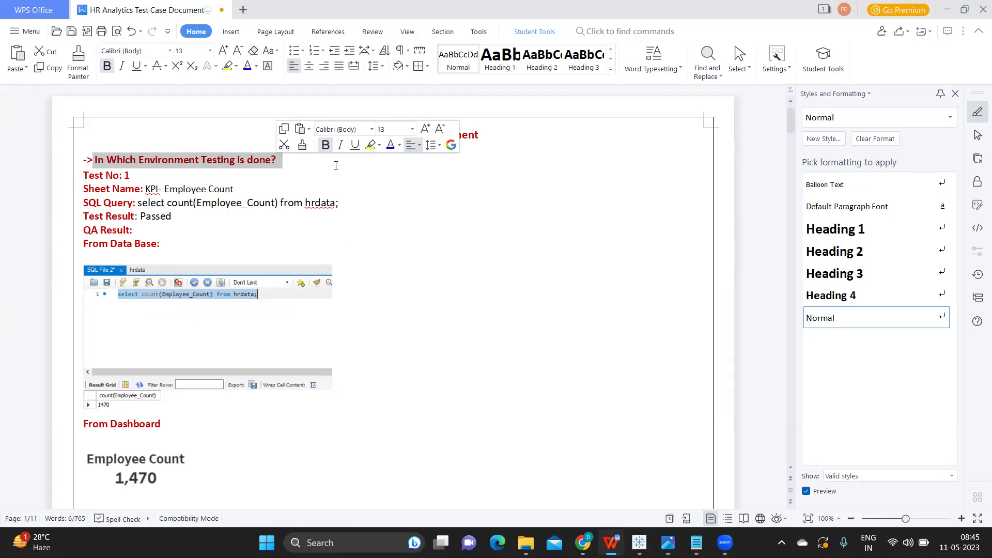
{"action": "left_click", "coordinate": [377, 213]}
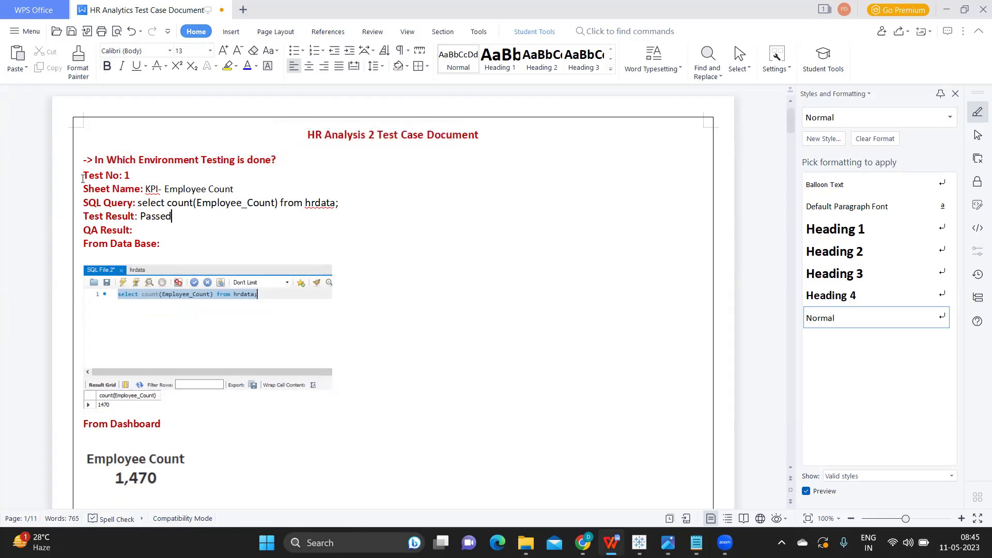
- View the HR Analytics dashboard in Tableau, return to the WPS document and examine Test No: 1's heading, sheet name and SQL query lines
{"action": "key", "text": "alt+Tab"}
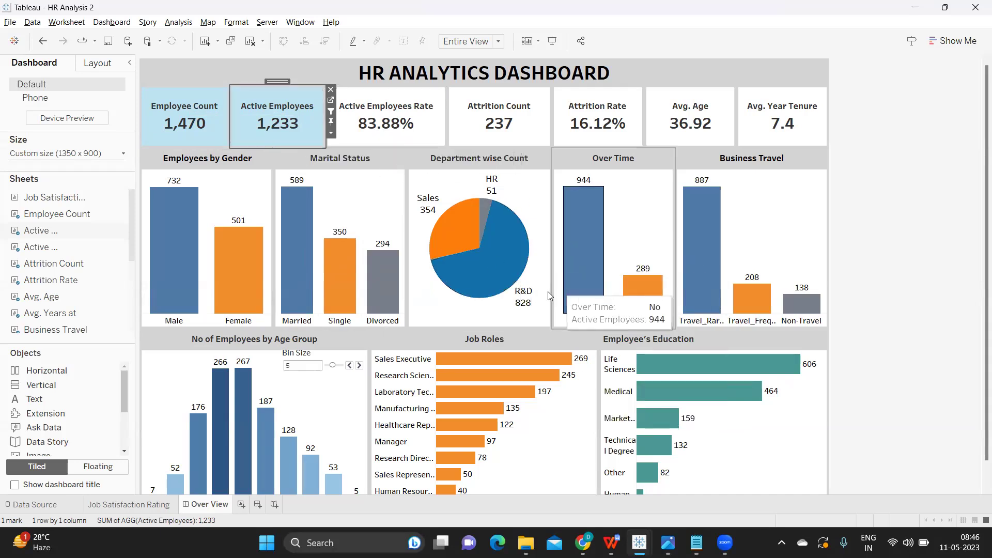
{"action": "key", "text": "alt+Tab"}
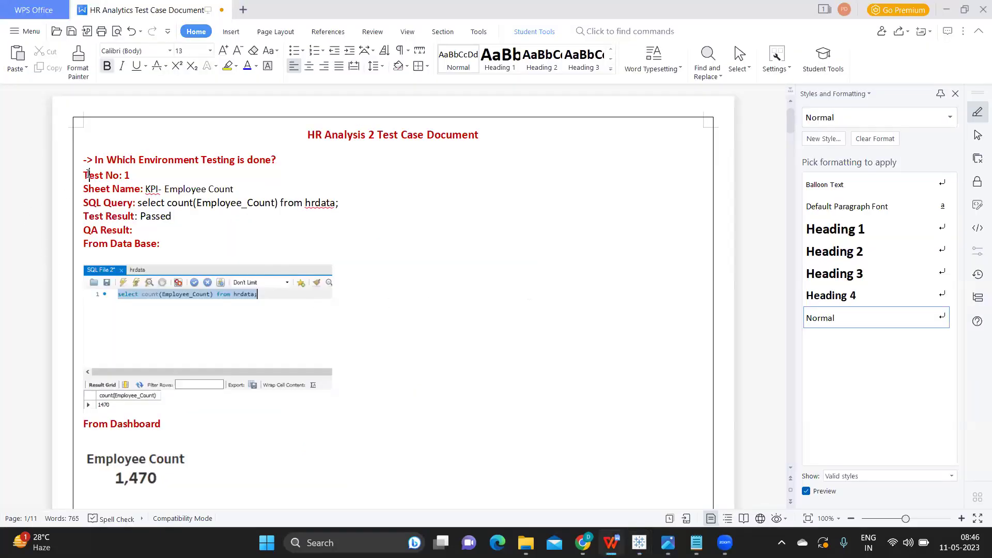
{"action": "left_click_drag", "start_coordinate": [89, 176], "coordinate": [159, 174]}
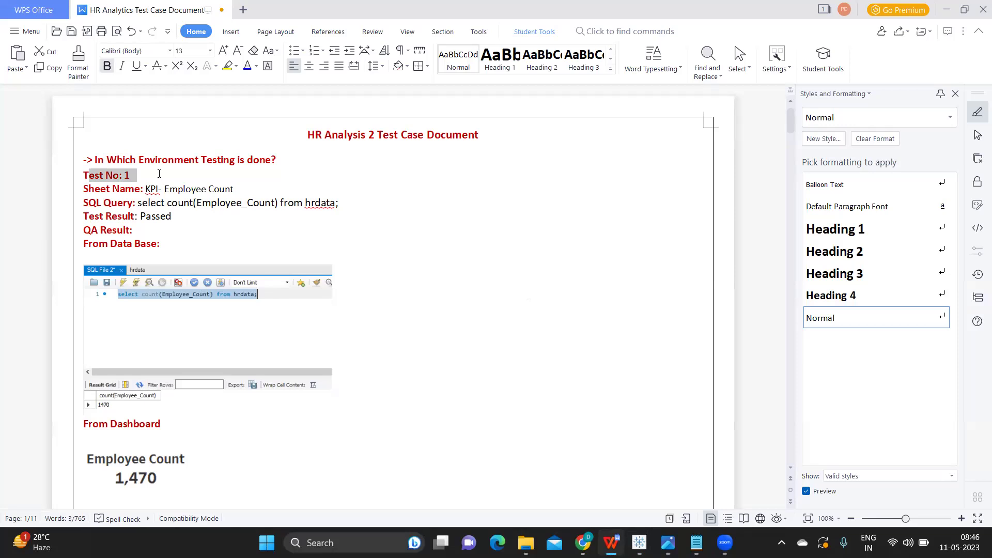
{"action": "left_click", "coordinate": [159, 174]}
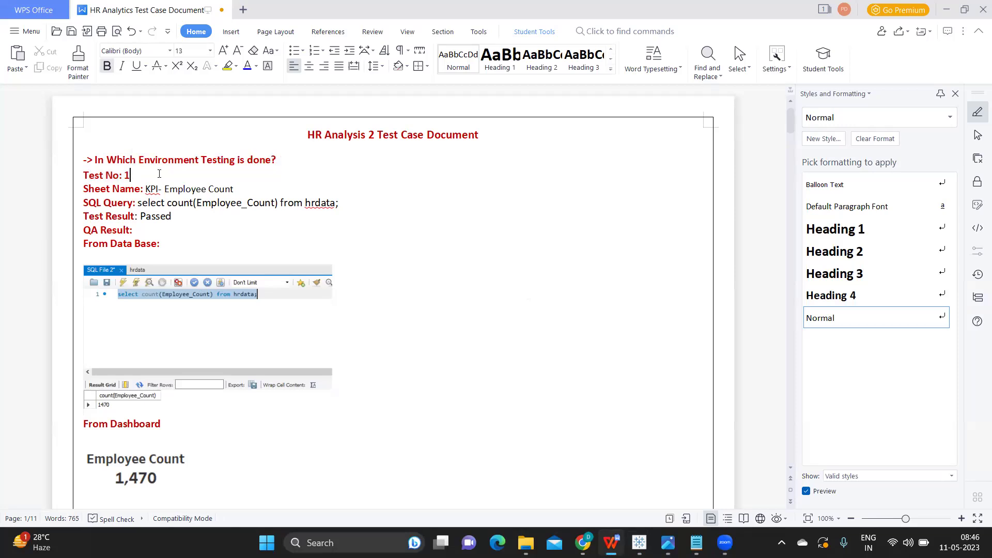
{"action": "left_click_drag", "start_coordinate": [164, 191], "coordinate": [227, 200]}
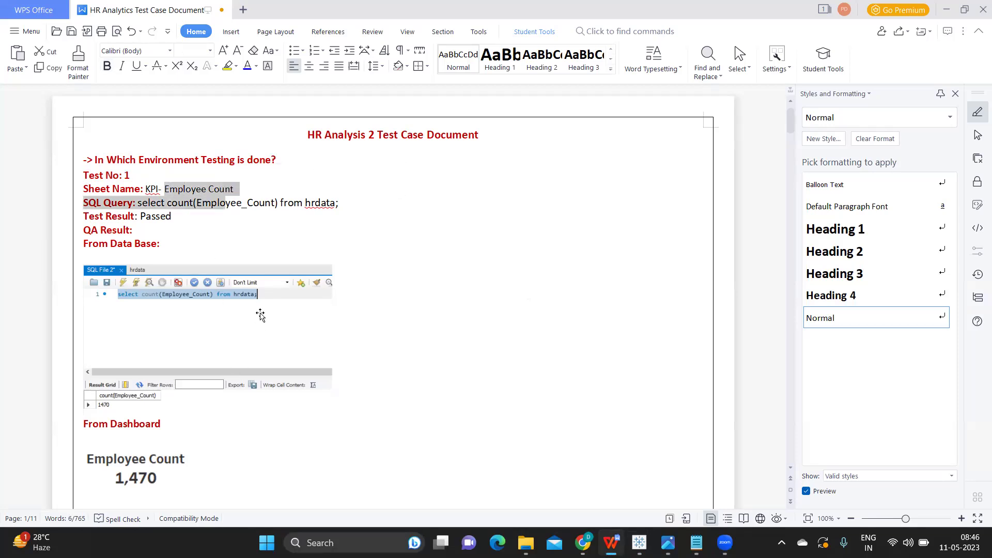
- Compare Test No: 1's SQL query and database result screenshot with its Employee Count dashboard screenshot
{"action": "scroll", "coordinate": [260, 315], "scroll_direction": "down", "scroll_amount": 3}
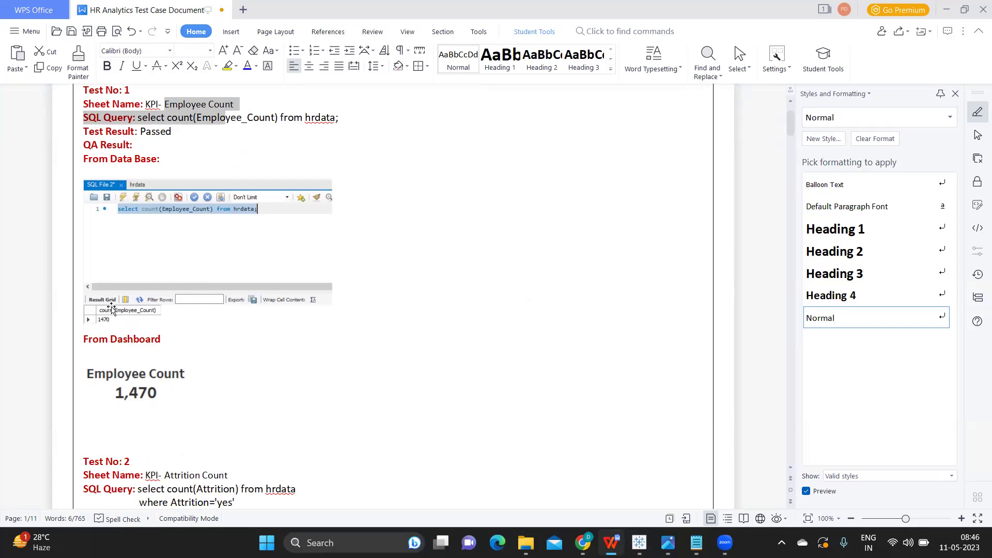
{"action": "left_click", "coordinate": [120, 228]}
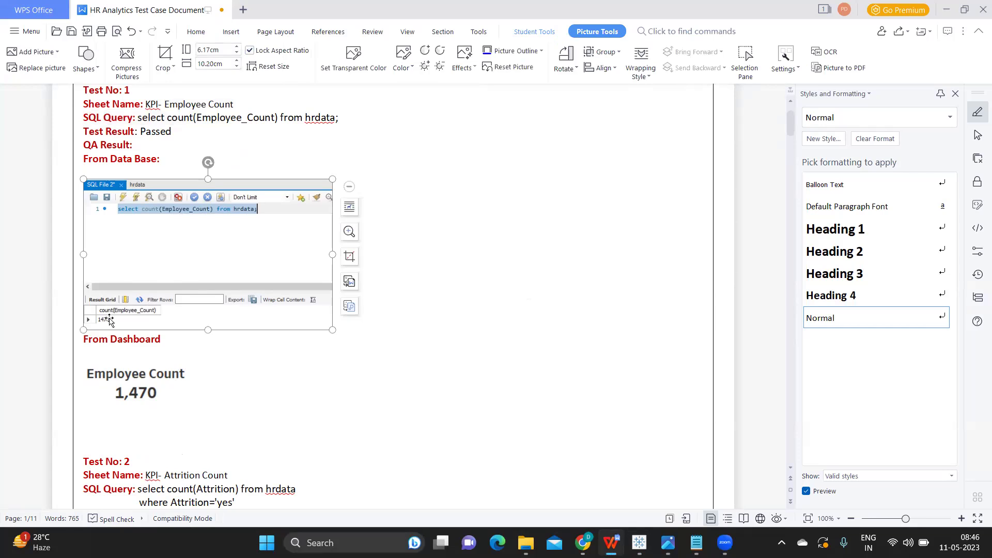
{"action": "left_click", "coordinate": [117, 391]}
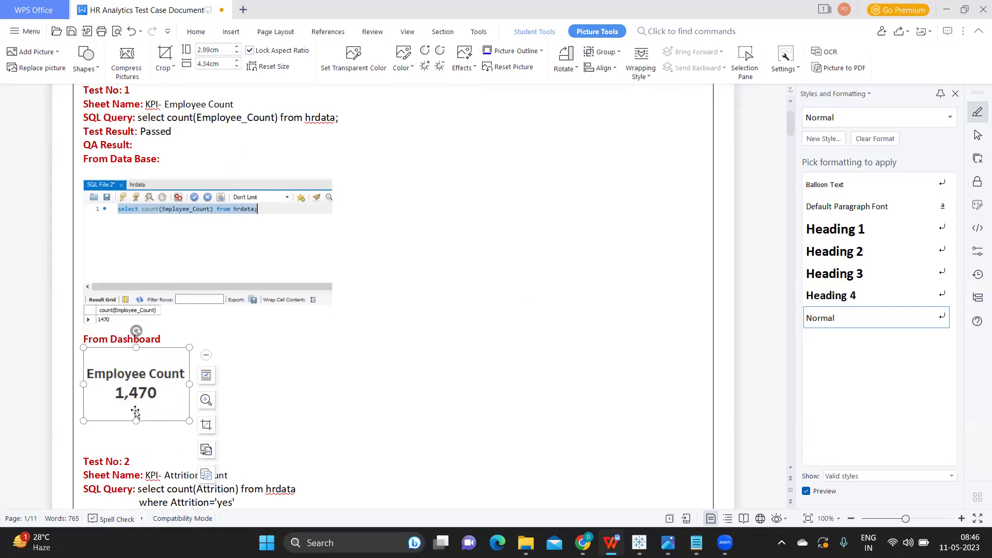
{"action": "left_click", "coordinate": [134, 232]}
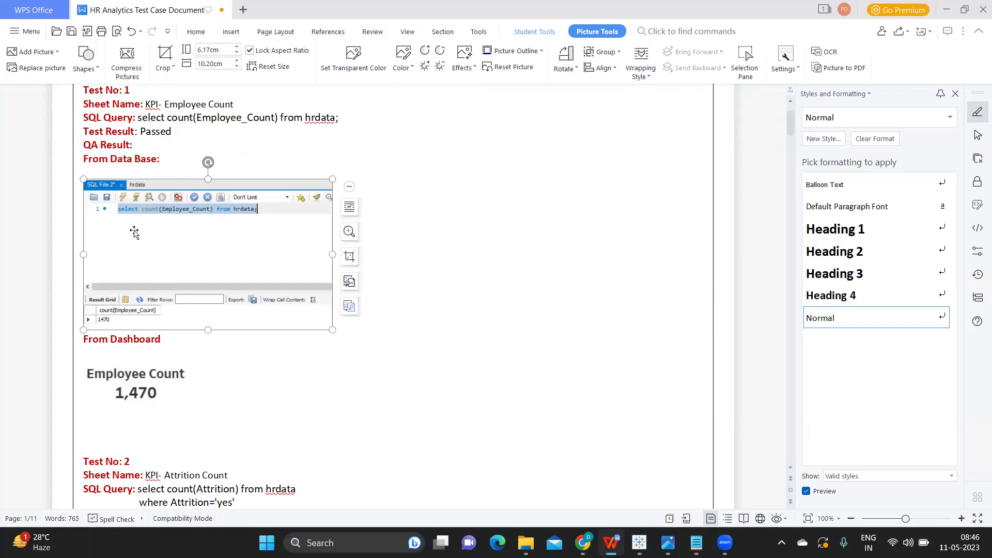
{"action": "left_click", "coordinate": [138, 376]}
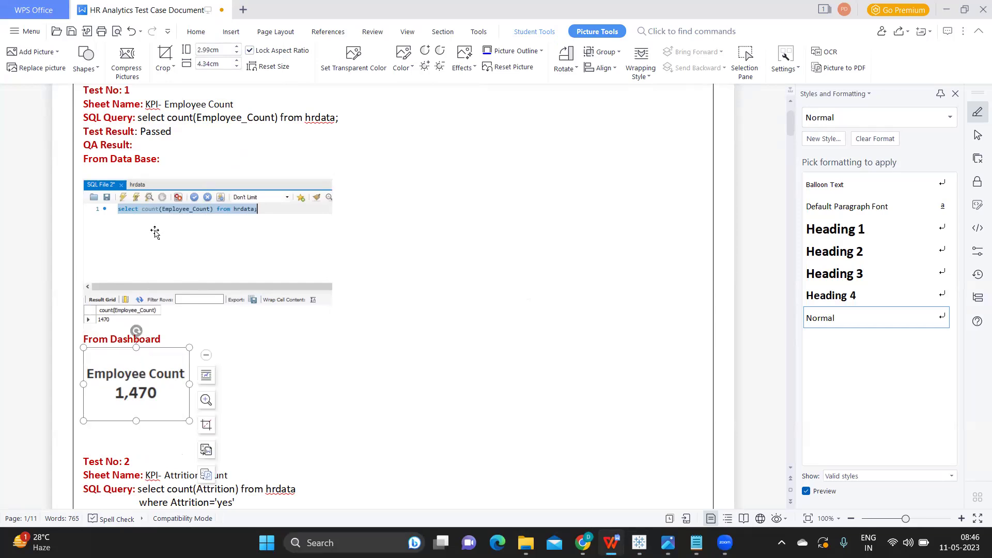
{"action": "left_click_drag", "start_coordinate": [139, 117], "coordinate": [354, 118]}
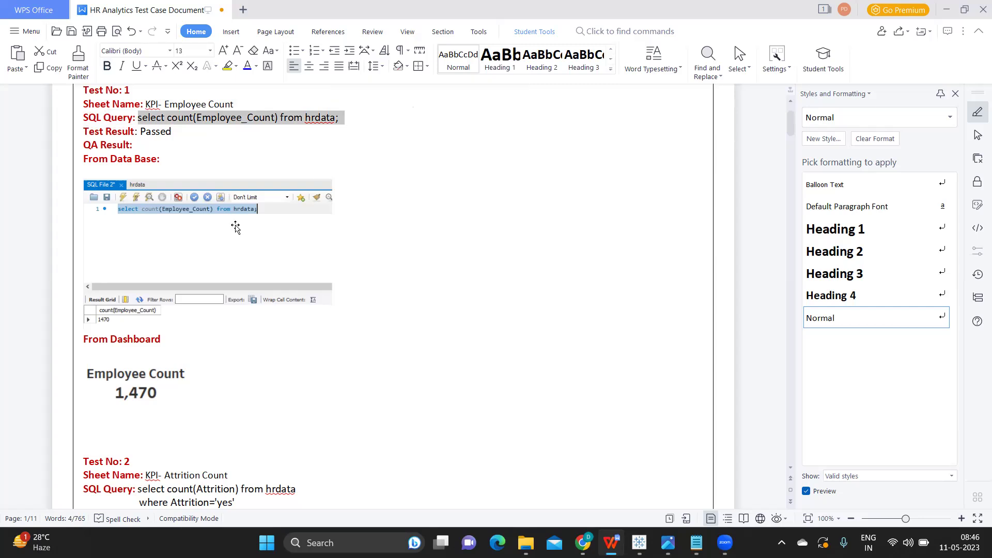
{"action": "left_click", "coordinate": [126, 233]}
{"action": "left_click", "coordinate": [110, 397]}
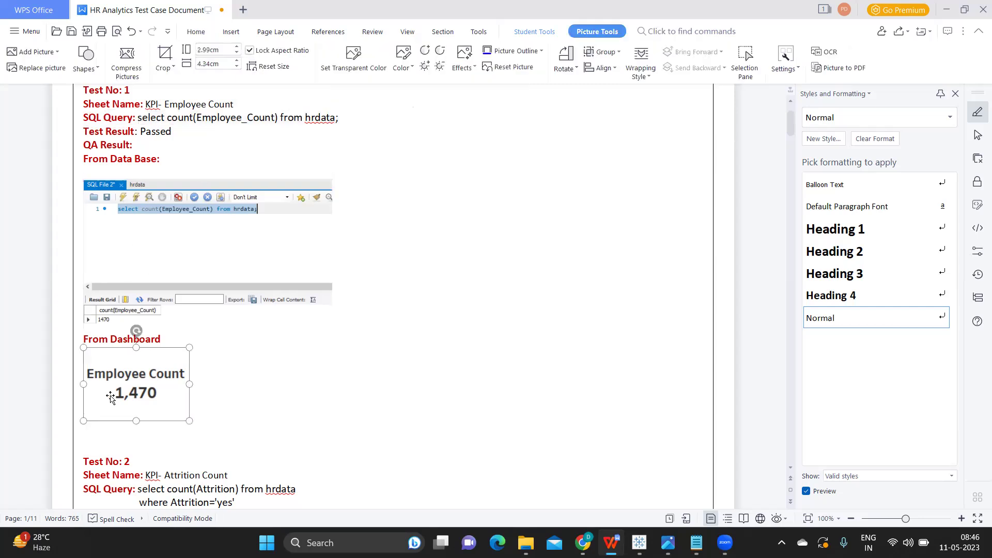
- Highlight the word "Passed" in Test No: 1's Test Result line in bright green
{"action": "scroll", "coordinate": [119, 327], "scroll_direction": "up", "scroll_amount": 1}
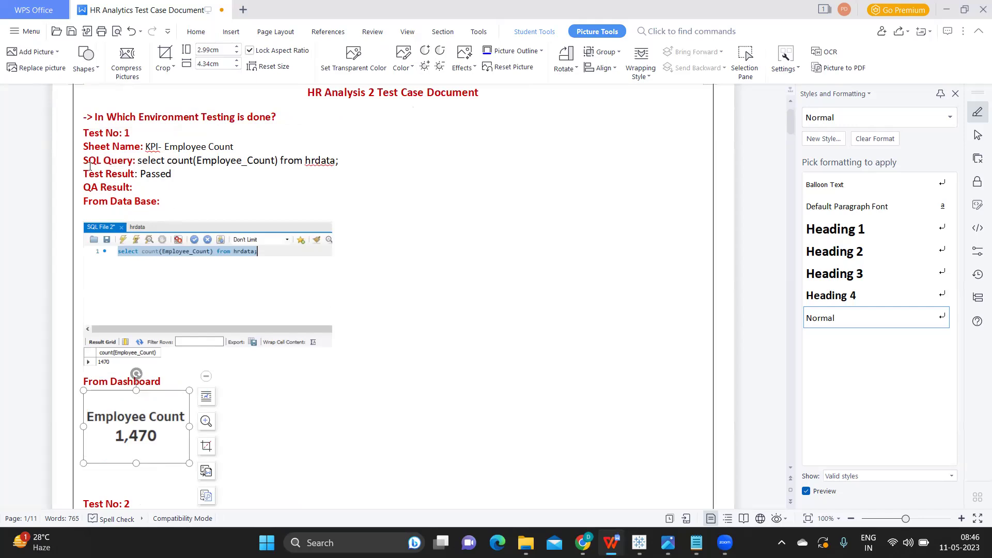
{"action": "left_click_drag", "start_coordinate": [85, 177], "coordinate": [206, 175]}
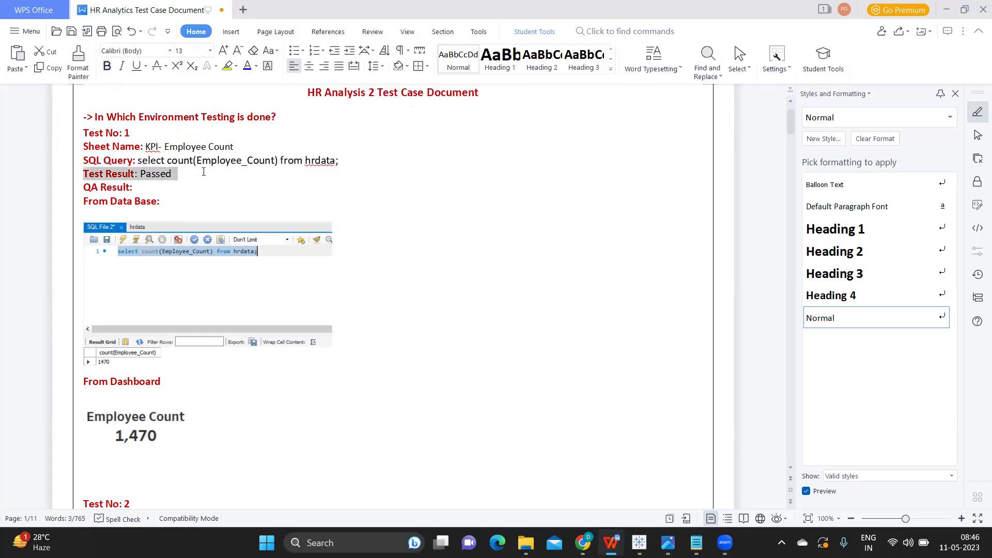
{"action": "double_click", "coordinate": [160, 176]}
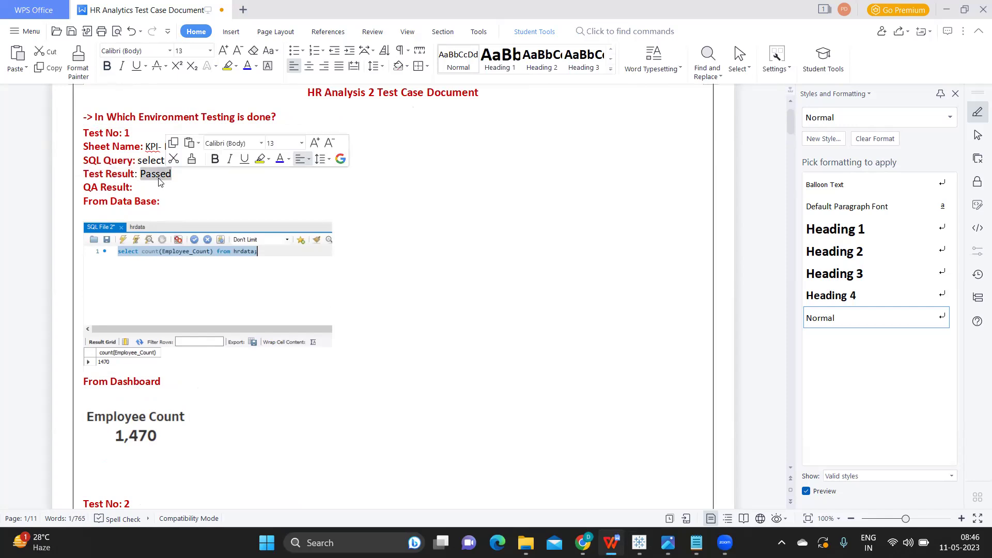
{"action": "left_click", "coordinate": [237, 67]}
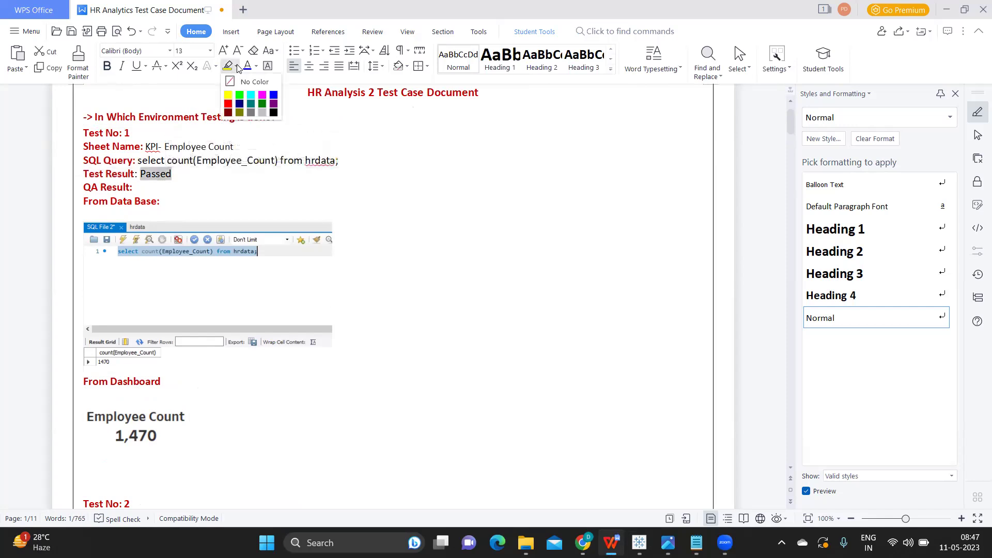
{"action": "left_click", "coordinate": [239, 95]}
{"action": "left_click", "coordinate": [211, 187]}
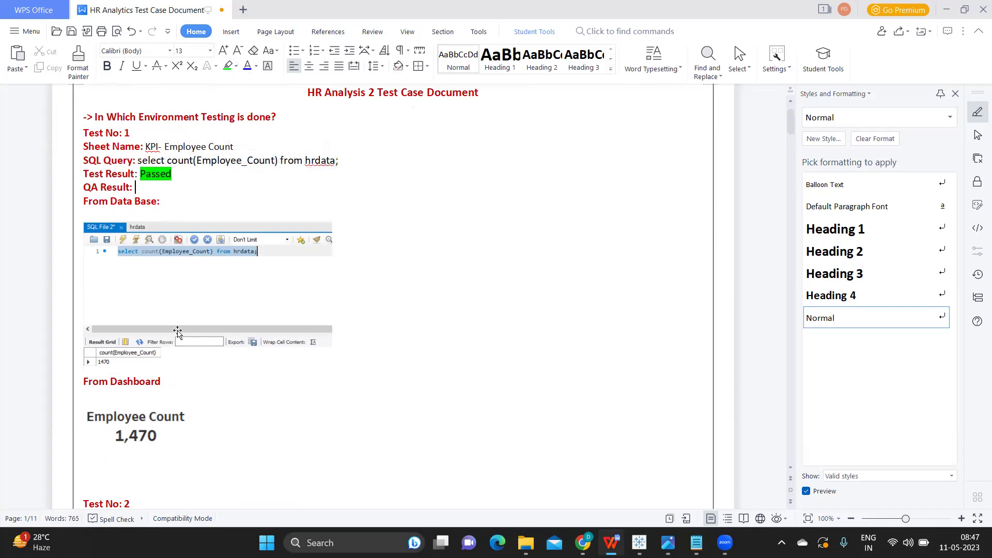
- Examine Test No: 2 for the Attrition Count KPI, including its SQL query, database result and dashboard screenshot
{"action": "scroll", "coordinate": [178, 332], "scroll_direction": "down", "scroll_amount": 3}
{"action": "scroll", "coordinate": [177, 332], "scroll_direction": "down", "scroll_amount": 2}
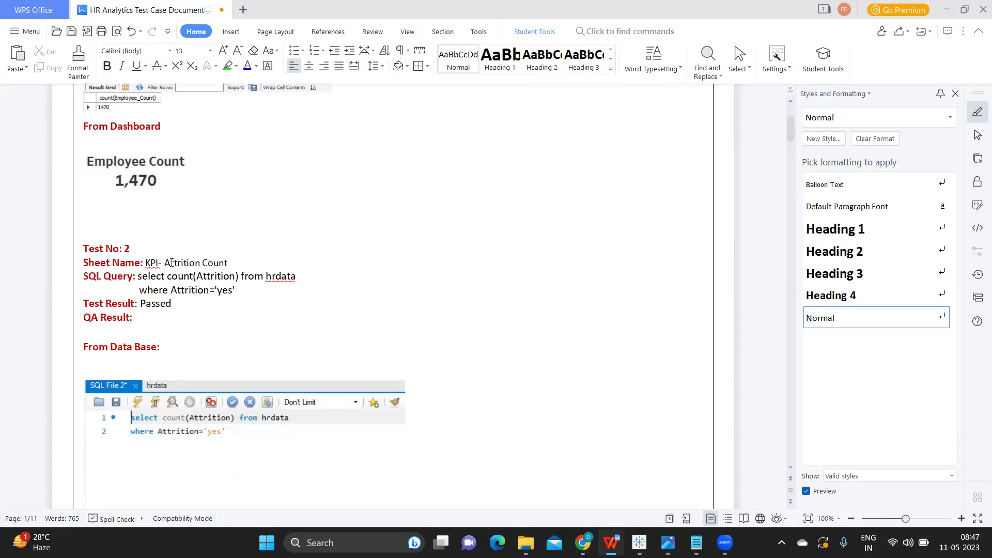
{"action": "left_click_drag", "start_coordinate": [165, 263], "coordinate": [265, 258]}
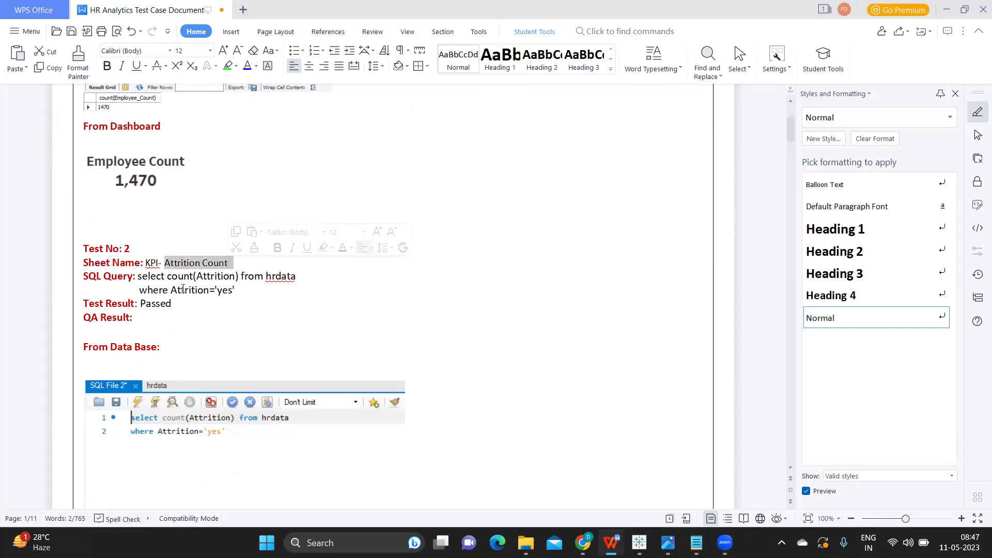
{"action": "scroll", "coordinate": [183, 289], "scroll_direction": "down", "scroll_amount": 4}
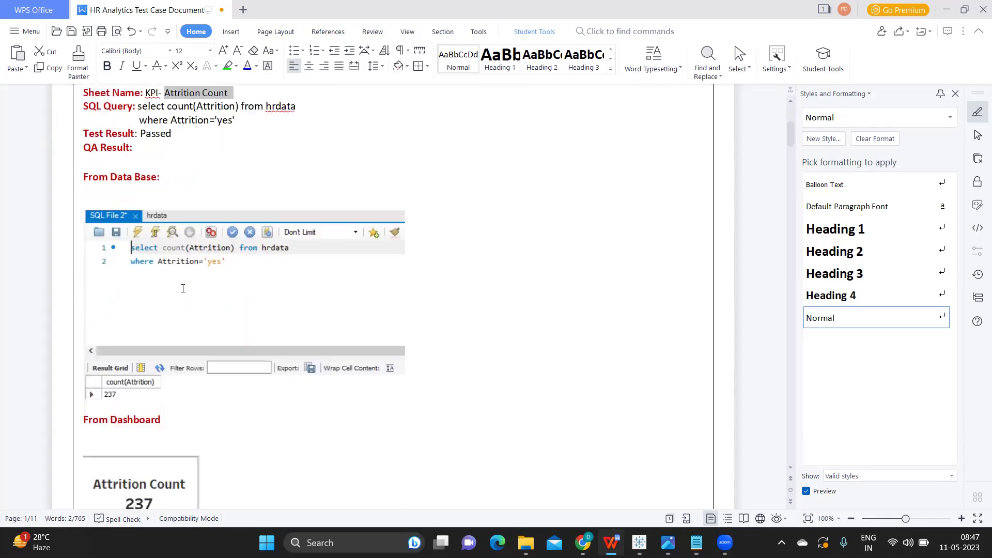
{"action": "scroll", "coordinate": [174, 324], "scroll_direction": "down", "scroll_amount": 3}
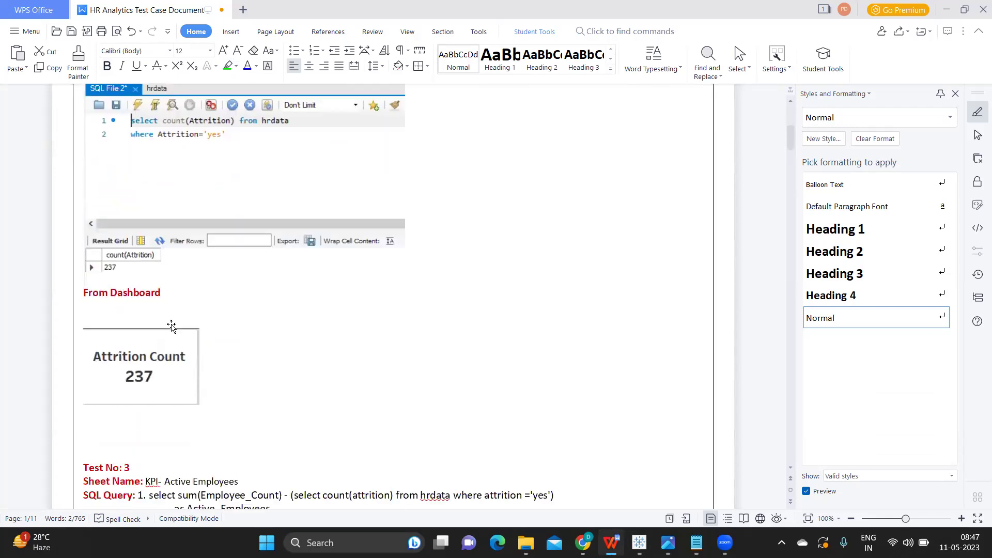
{"action": "left_click", "coordinate": [138, 372]}
{"action": "scroll", "coordinate": [142, 425], "scroll_direction": "down", "scroll_amount": 3}
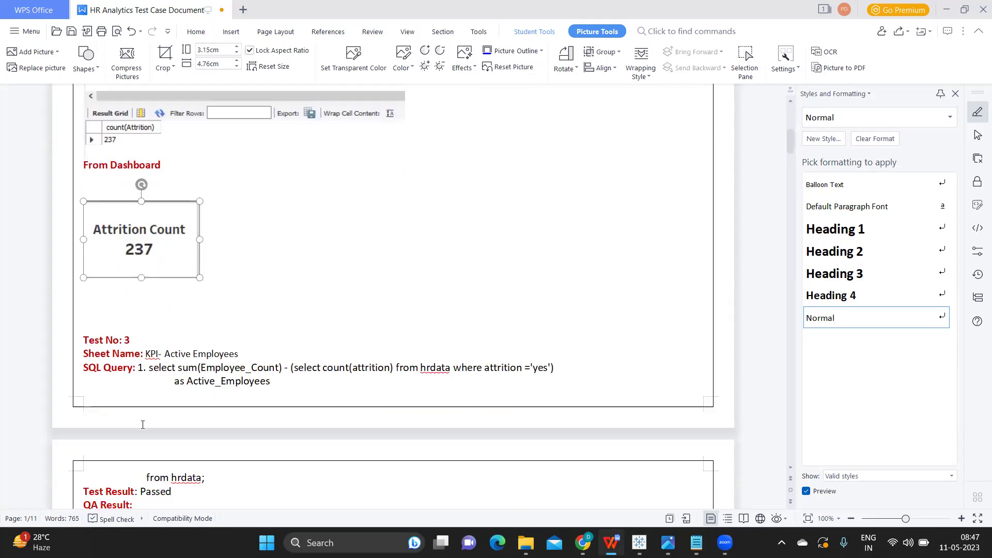
- Examine Test No: 3 for the Active Employees KPI, including its SQL query, database result and dashboard screenshot
{"action": "left_click_drag", "start_coordinate": [164, 354], "coordinate": [294, 349]}
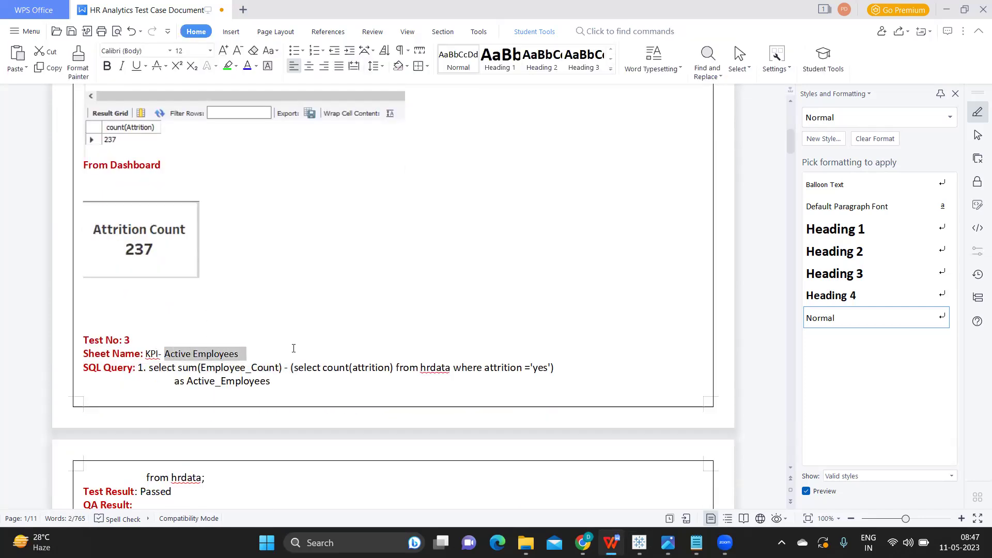
{"action": "double_click", "coordinate": [251, 368]}
{"action": "left_click", "coordinate": [363, 368]}
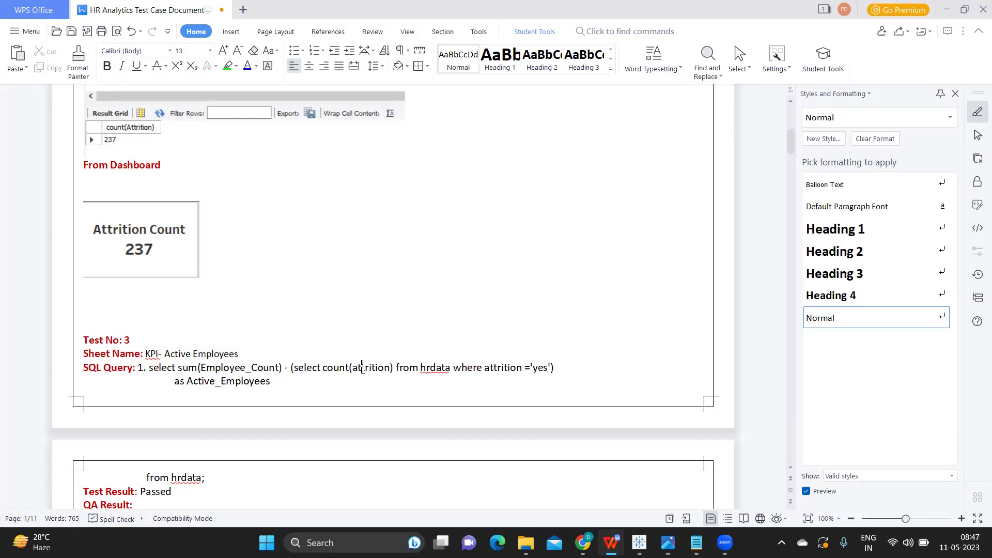
{"action": "double_click", "coordinate": [362, 368]}
{"action": "scroll", "coordinate": [363, 369], "scroll_direction": "down", "scroll_amount": 8}
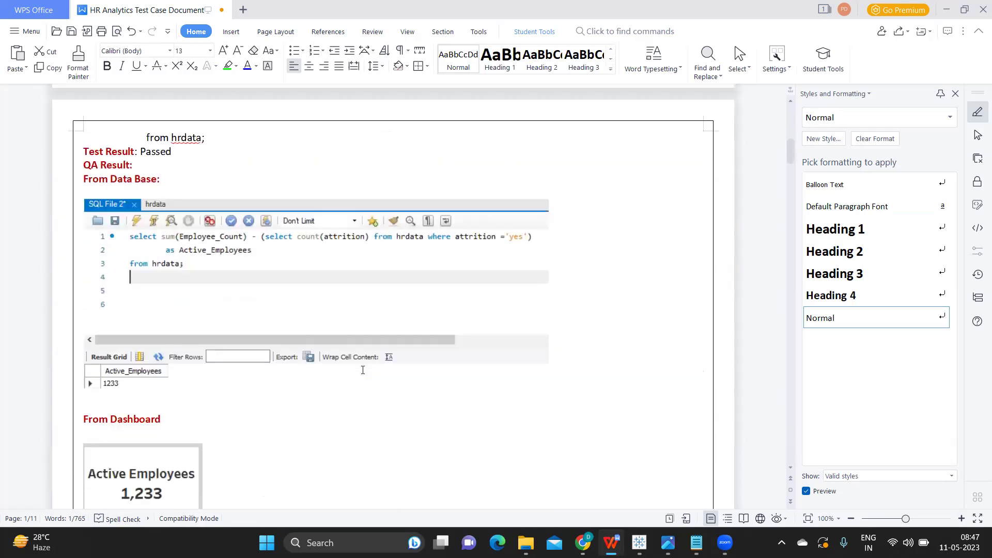
{"action": "left_click", "coordinate": [109, 383]}
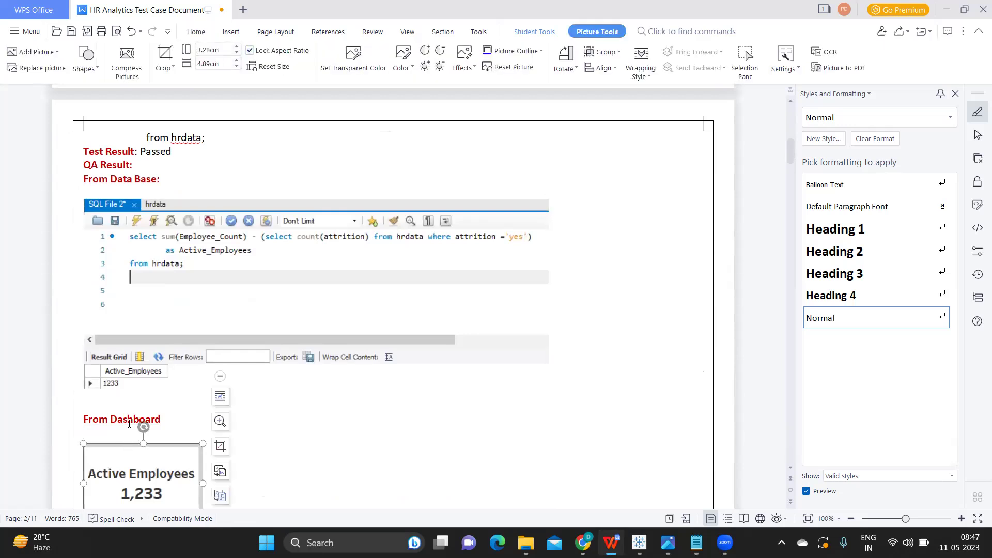
{"action": "left_click", "coordinate": [137, 489]}
- Compare the document's Attrition Count screenshot with the Tableau dashboard, and view the Active Employees KPI's tooltip there
{"action": "key", "text": "alt+Tab"}
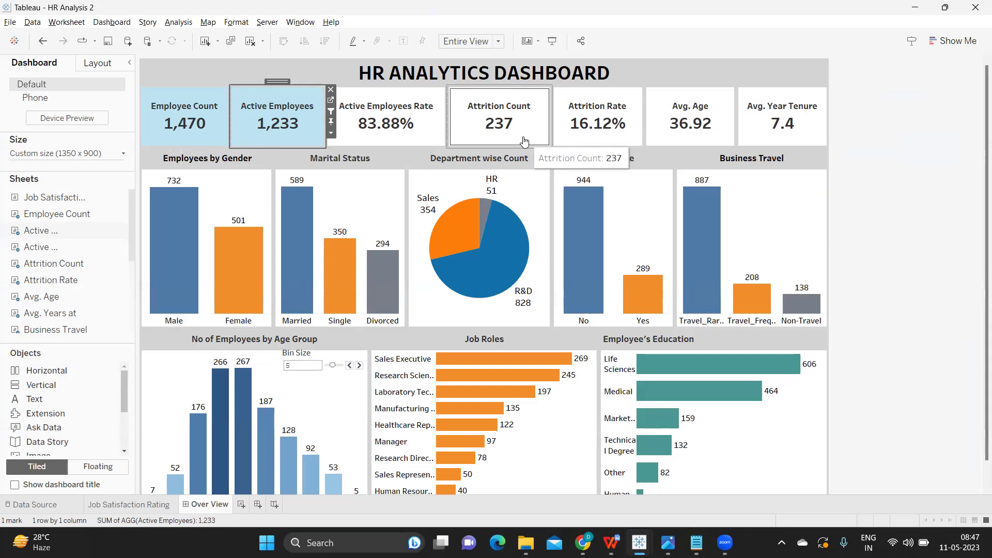
{"action": "key", "text": "alt+Tab"}
{"action": "scroll", "coordinate": [136, 315], "scroll_direction": "up", "scroll_amount": 3}
{"action": "left_click", "coordinate": [151, 190]}
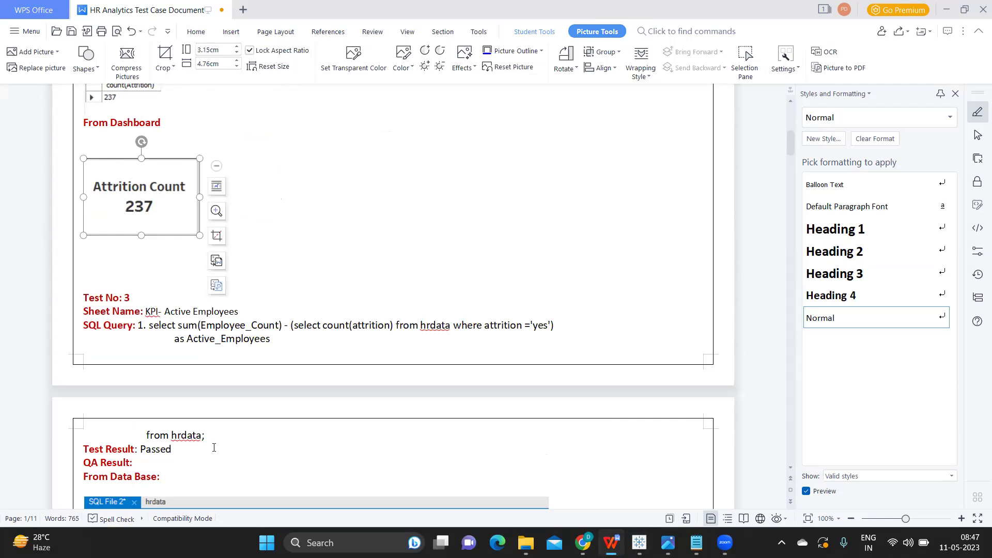
{"action": "key", "text": "alt+Tab"}
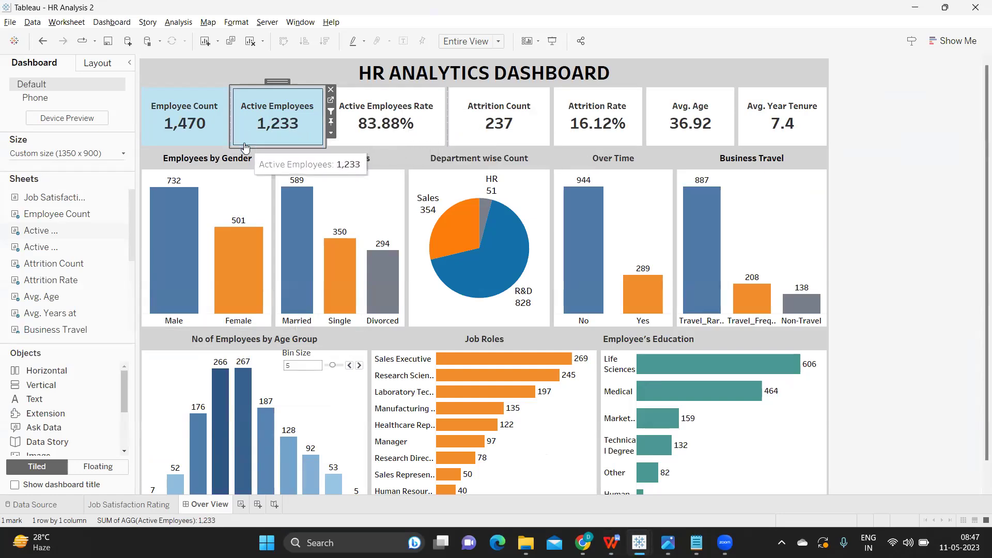
{"action": "mouse_move", "coordinate": [245, 148]}
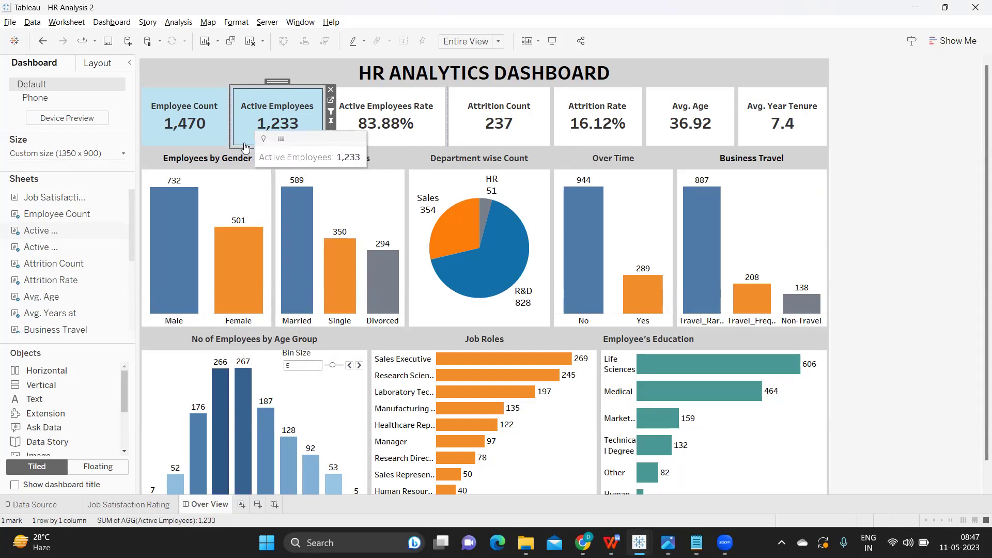
- Check the Active Employees and Employee Count KPI tooltips on the Tableau dashboard against the test case document
{"action": "key", "text": "alt+Tab"}
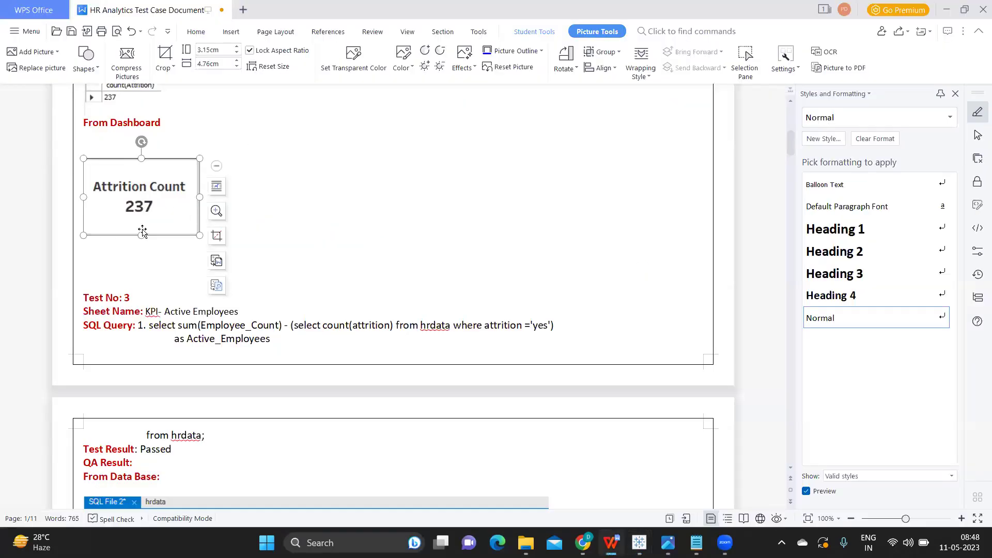
{"action": "key", "text": "alt+Tab"}
{"action": "mouse_move", "coordinate": [275, 132]}
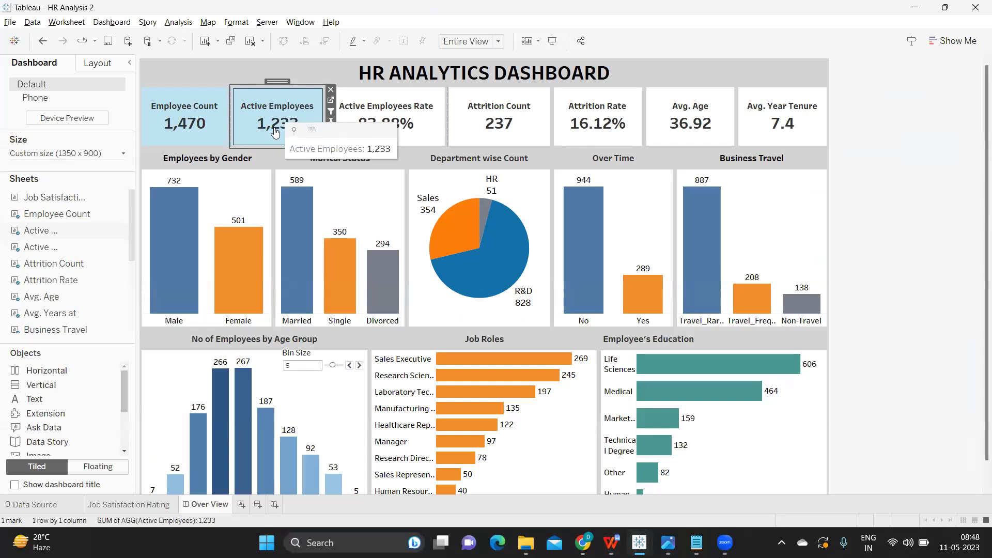
{"action": "mouse_move", "coordinate": [172, 134]}
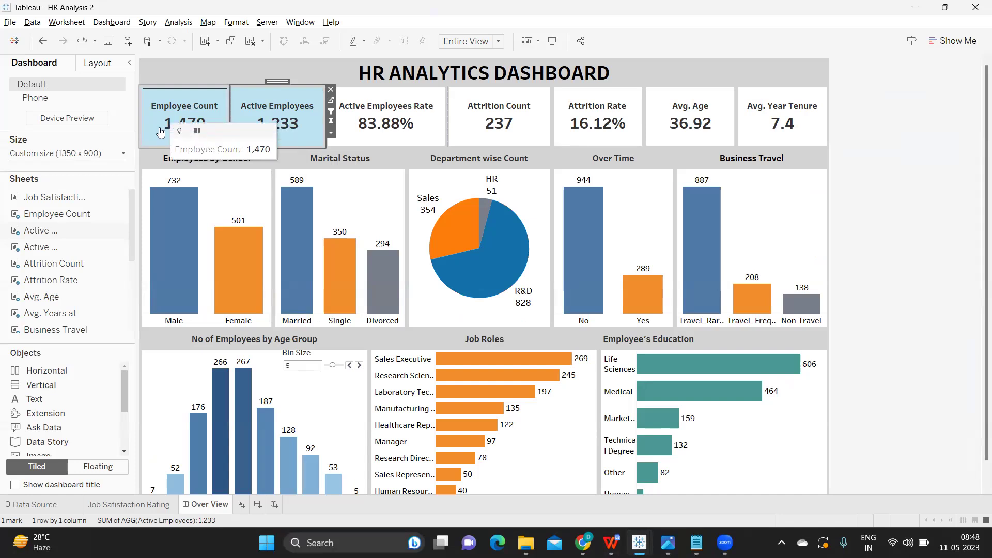
{"action": "key", "text": "alt+Tab"}
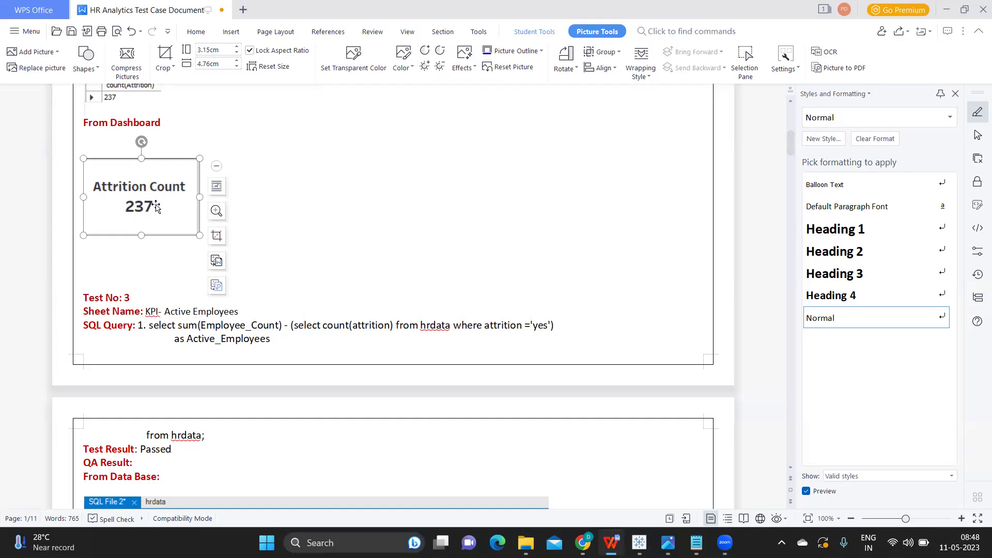
- Select the Attrition Count KPI on the Tableau dashboard and compare it with the document's Attrition Count screenshot
{"action": "key", "text": "alt+Tab"}
{"action": "left_click", "coordinate": [497, 124]}
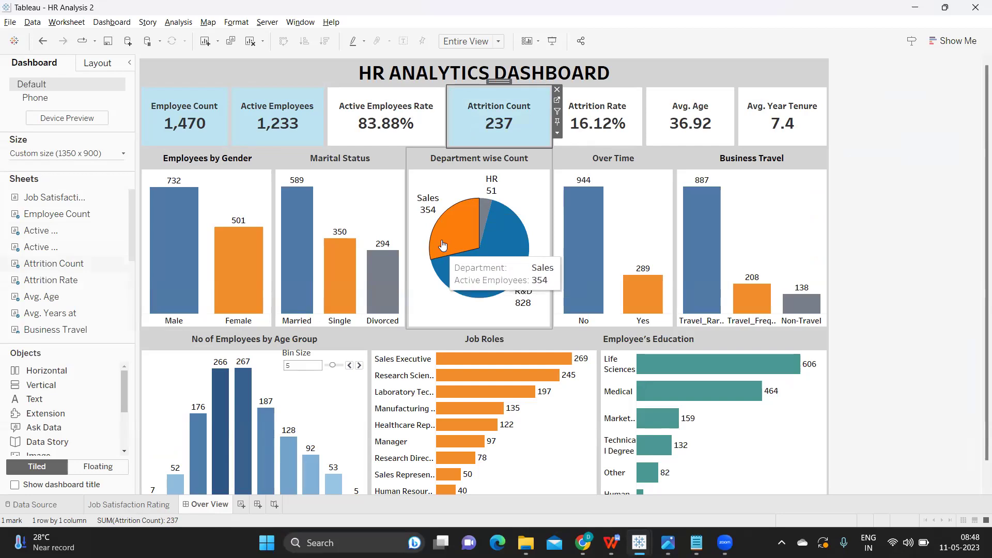
{"action": "mouse_move", "coordinate": [495, 119]}
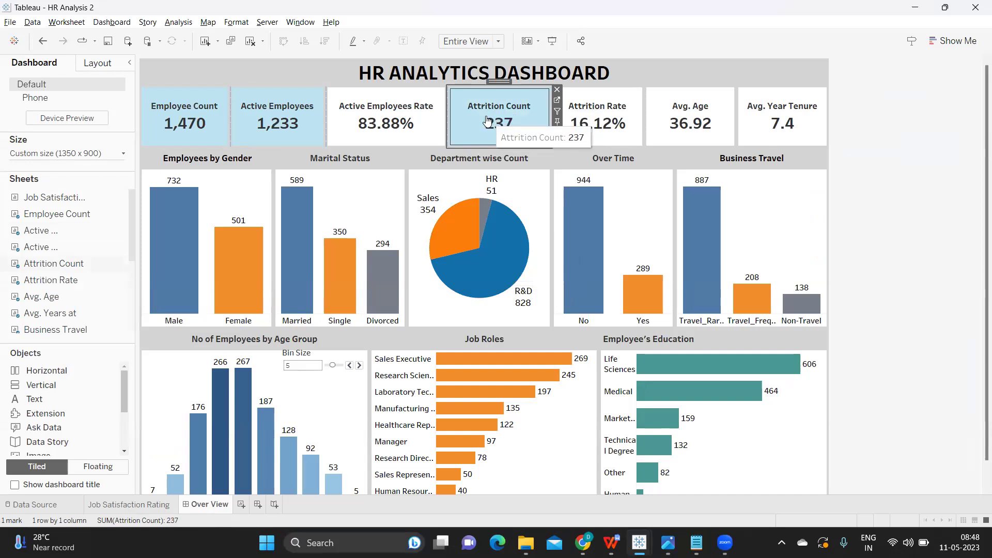
{"action": "key", "text": "alt+Tab"}
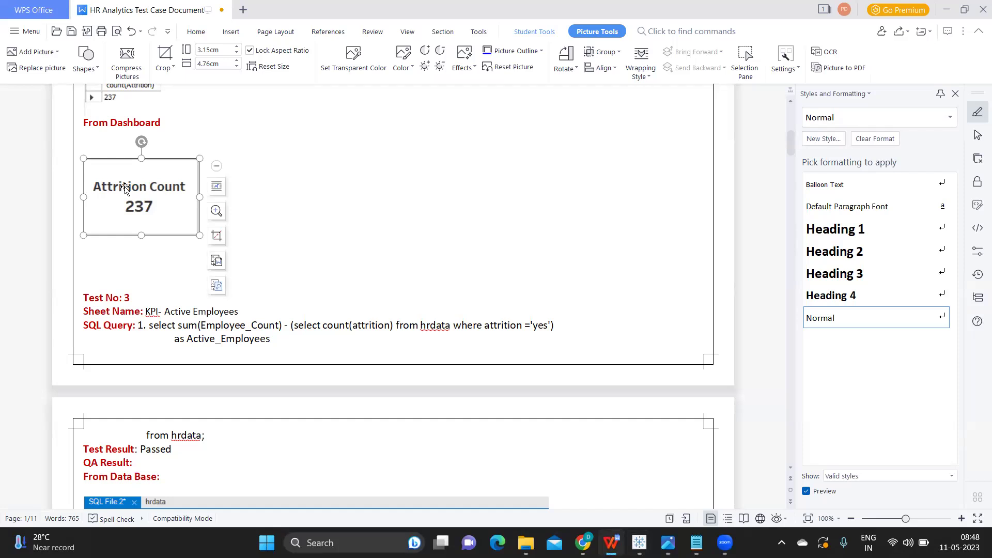
{"action": "key", "text": "alt+Tab"}
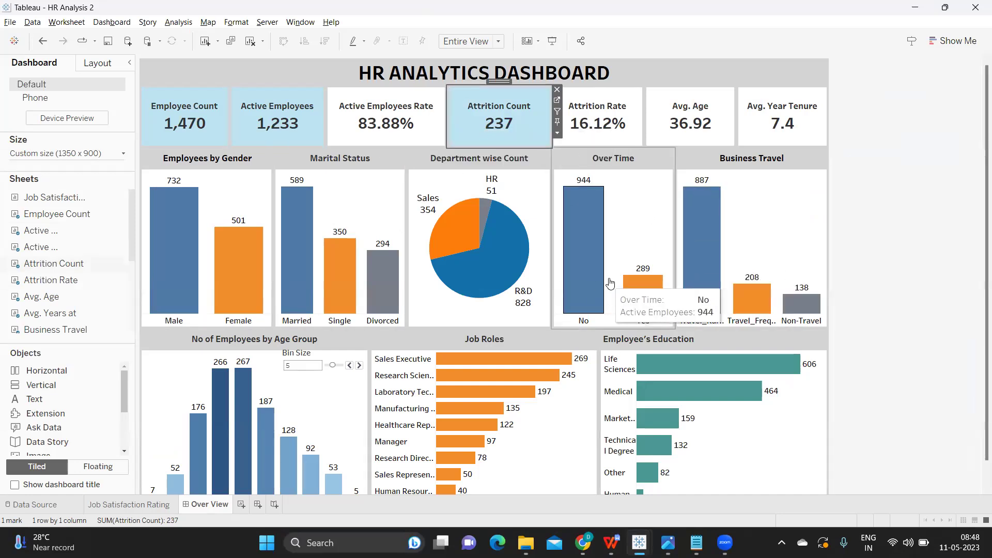
- In the WPS document, examine Test No: 3's 'High School' education query and Test No: 4 for the Attrition Rate KPI
{"action": "key", "text": "alt+Tab"}
{"action": "scroll", "coordinate": [214, 306], "scroll_direction": "down", "scroll_amount": 5}
{"action": "scroll", "coordinate": [214, 307], "scroll_direction": "down", "scroll_amount": 2}
{"action": "scroll", "coordinate": [214, 306], "scroll_direction": "up", "scroll_amount": 4}
{"action": "scroll", "coordinate": [214, 306], "scroll_direction": "down", "scroll_amount": 10}
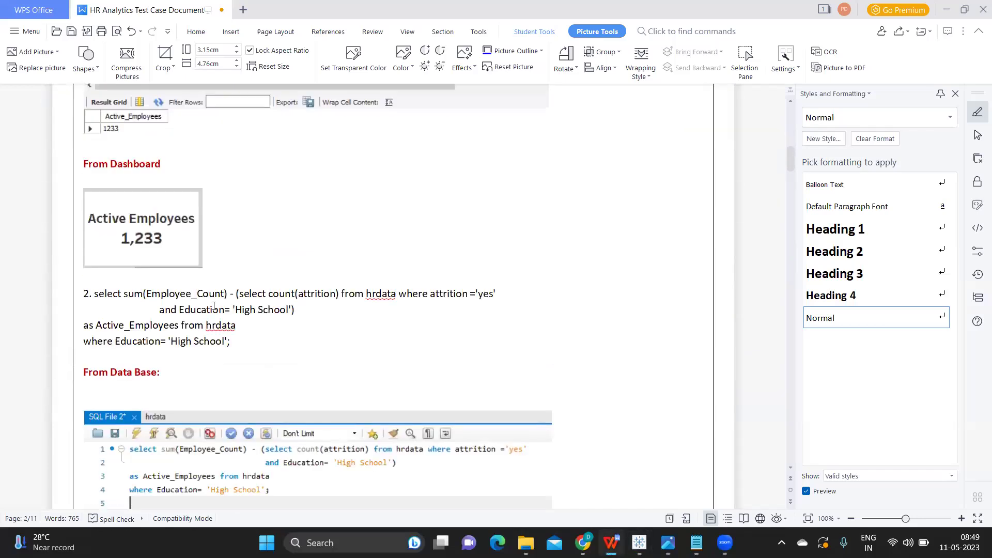
{"action": "scroll", "coordinate": [214, 306], "scroll_direction": "down", "scroll_amount": 5}
{"action": "scroll", "coordinate": [214, 306], "scroll_direction": "down", "scroll_amount": 12}
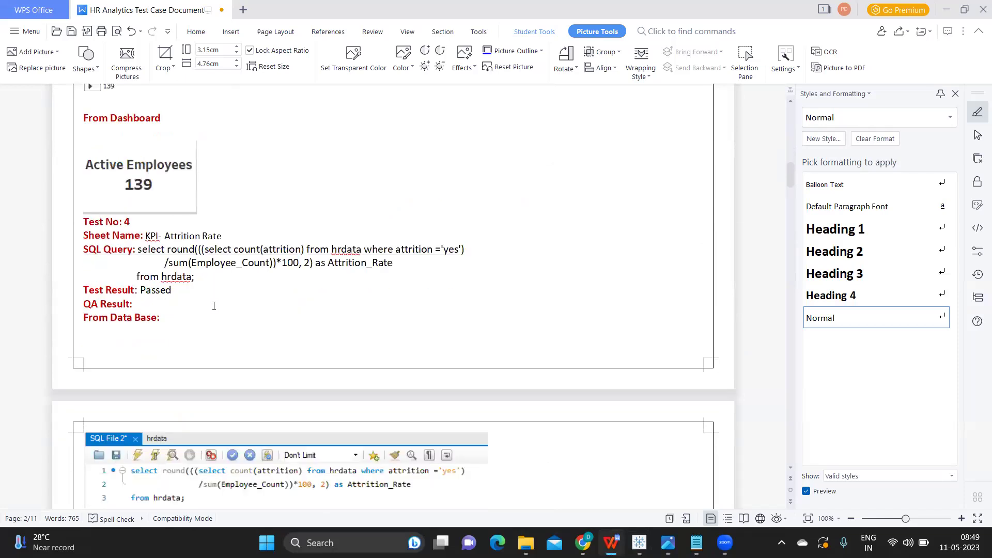
{"action": "scroll", "coordinate": [213, 307], "scroll_direction": "up", "scroll_amount": 3}
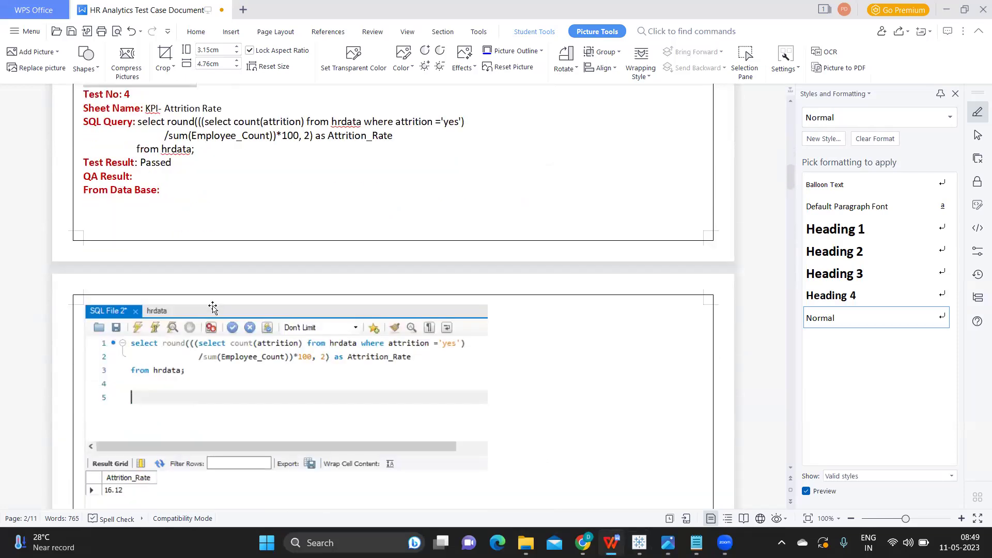
- Return to the start of the document and point out the "In Which Environment Testing is done?" line
{"action": "scroll", "coordinate": [213, 307], "scroll_direction": "up", "scroll_amount": 18}
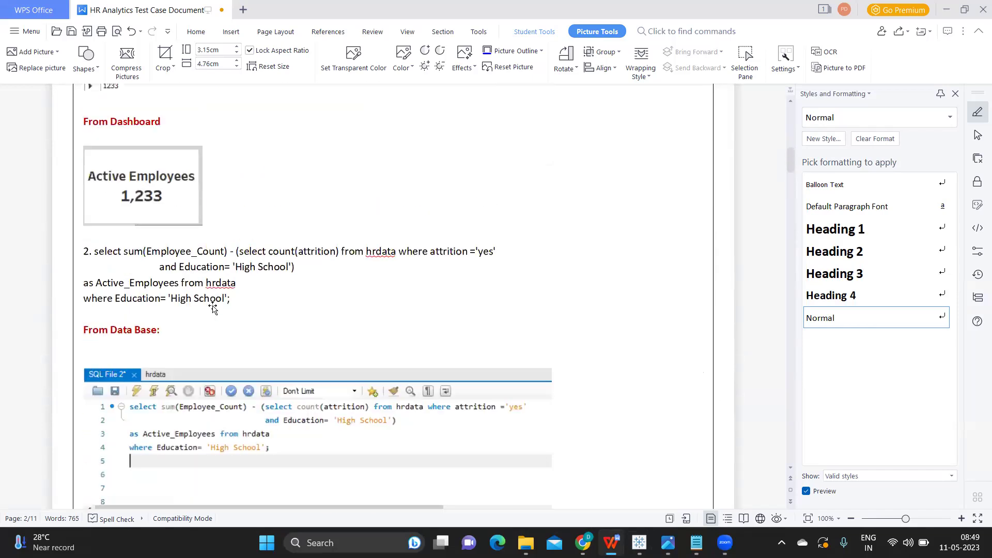
{"action": "scroll", "coordinate": [213, 307], "scroll_direction": "up", "scroll_amount": 12}
{"action": "left_click", "coordinate": [213, 307]}
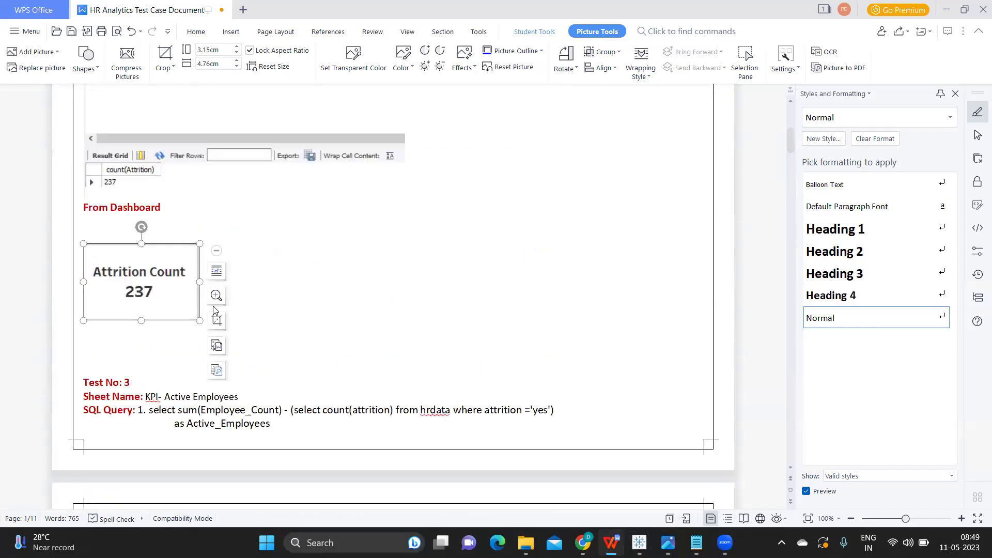
{"action": "scroll", "coordinate": [270, 205], "scroll_direction": "up", "scroll_amount": 10}
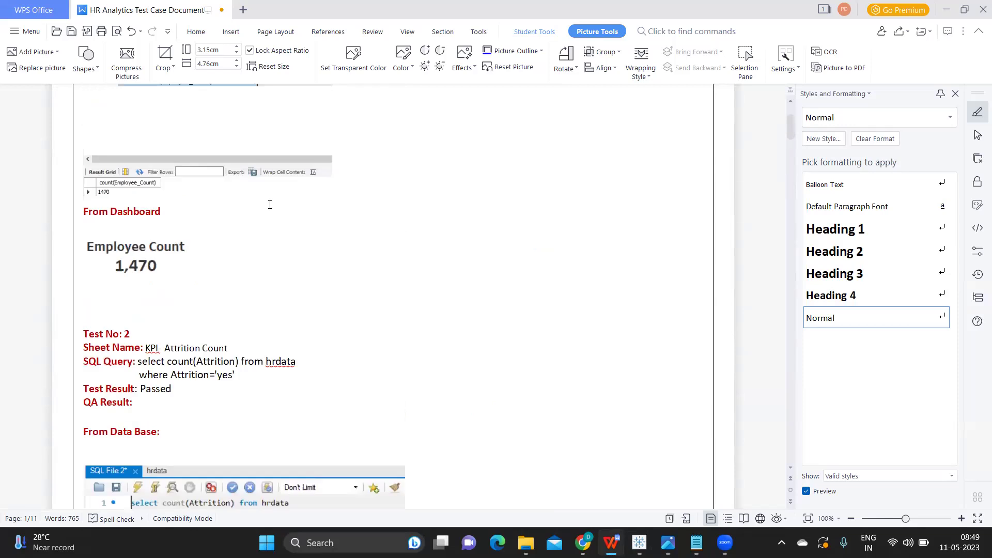
{"action": "left_click_drag", "start_coordinate": [155, 160], "coordinate": [267, 157]}
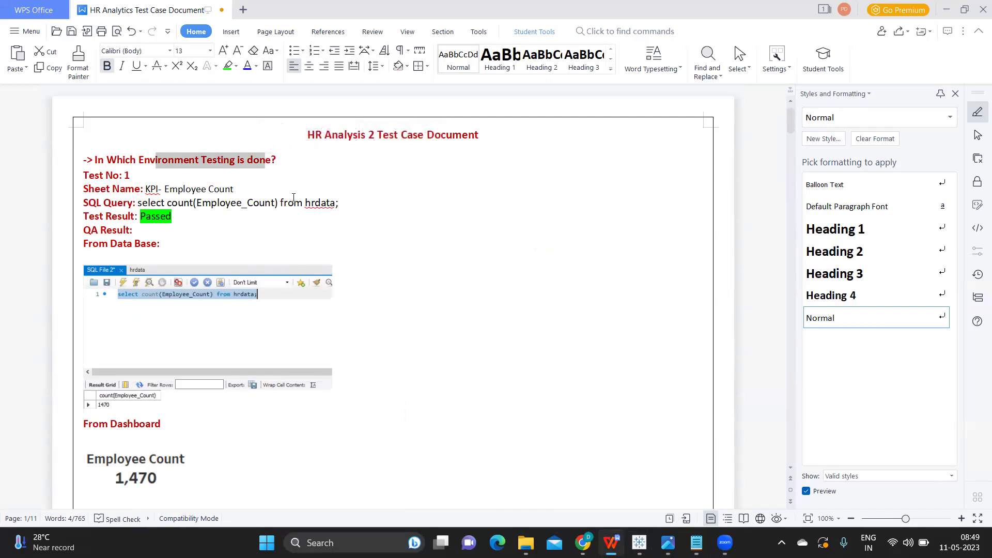
{"action": "left_click_drag", "start_coordinate": [289, 159], "coordinate": [253, 158]}
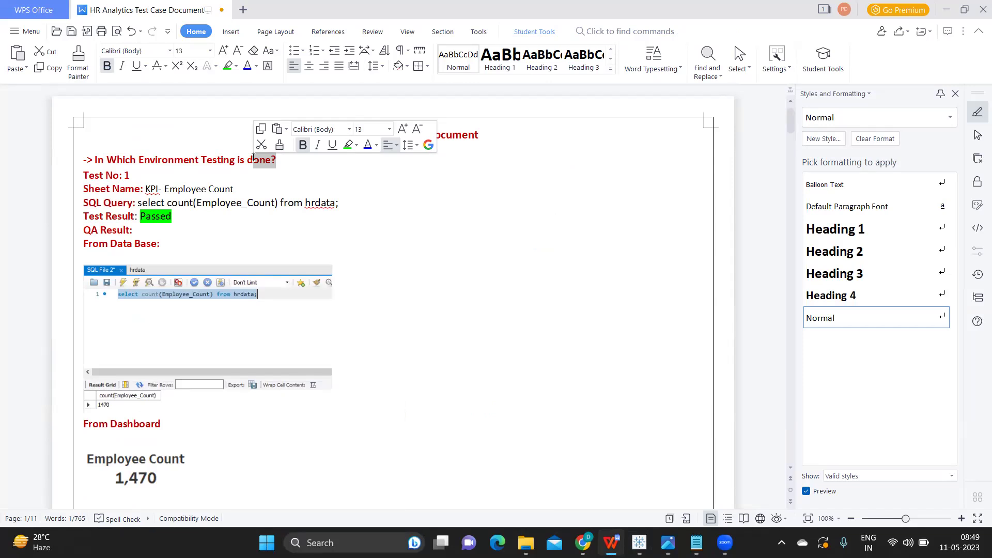
{"action": "left_click", "coordinate": [535, 134]}
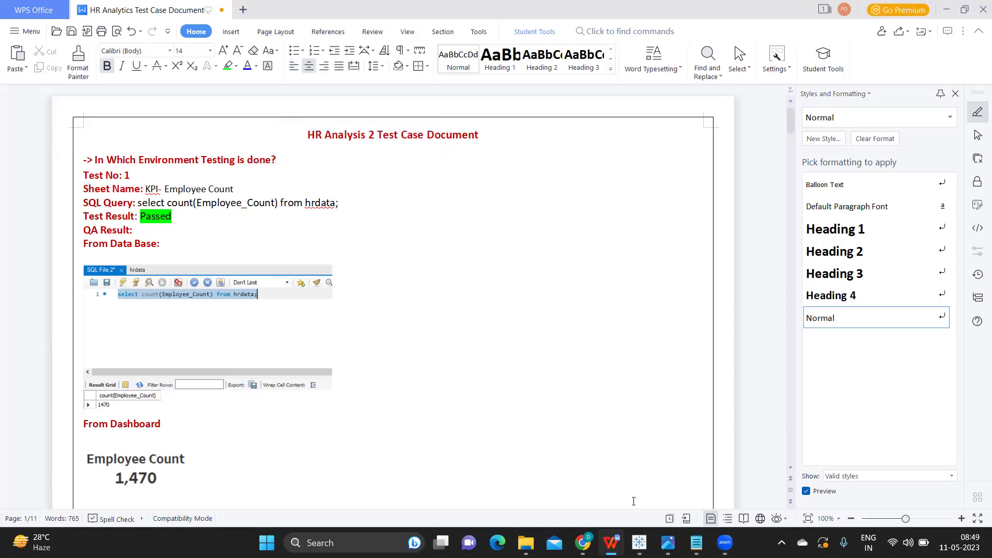
- Switch to the Notepad notes and add the line "Daily - DEv - 1or 2 Days of data" after a blank line
{"action": "mouse_move", "coordinate": [697, 543]}
{"action": "left_click", "coordinate": [693, 498]}
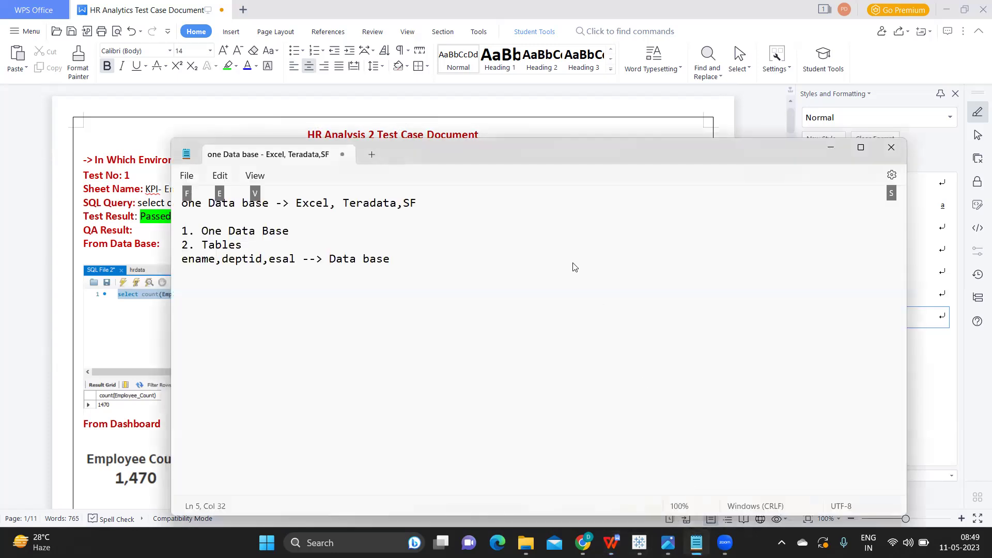
{"action": "key", "text": "alt"}
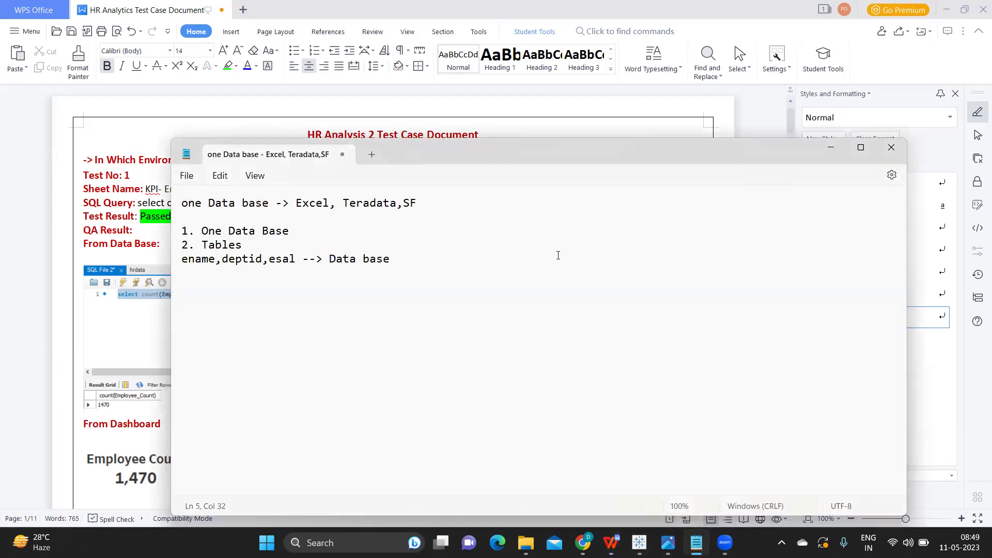
{"action": "key", "text": "Return"}
{"action": "key", "text": "Return"}
{"action": "type", "text": "Daily - DEv - 1or 2 Days o"}
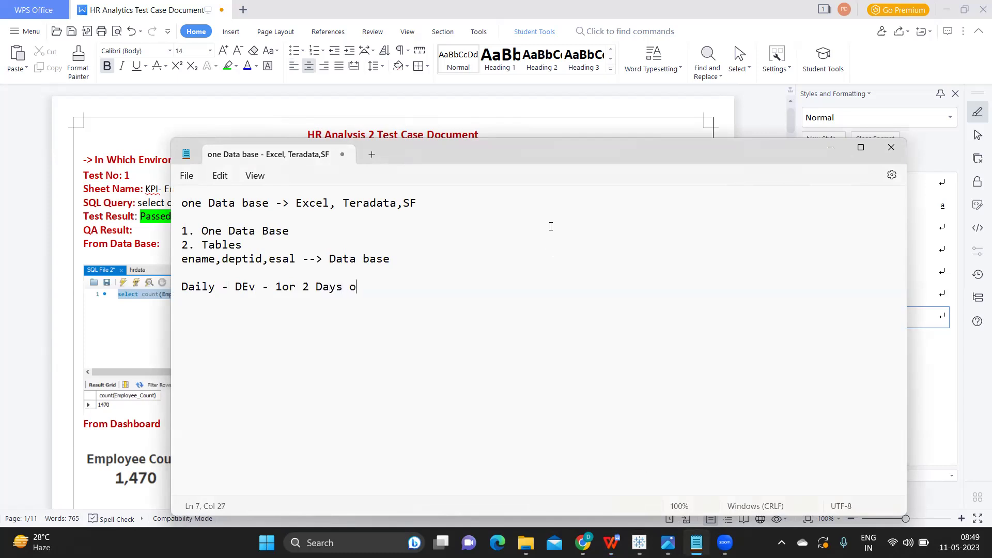
{"action": "type", "text": "f data ("}
{"action": "key", "text": "BackSpace"}
- Add the lines "SIT - 10" and "UAT - 20" below the DEv line in the notes
{"action": "key", "text": "Return"}
{"action": "type", "text": "SIT - 10"}
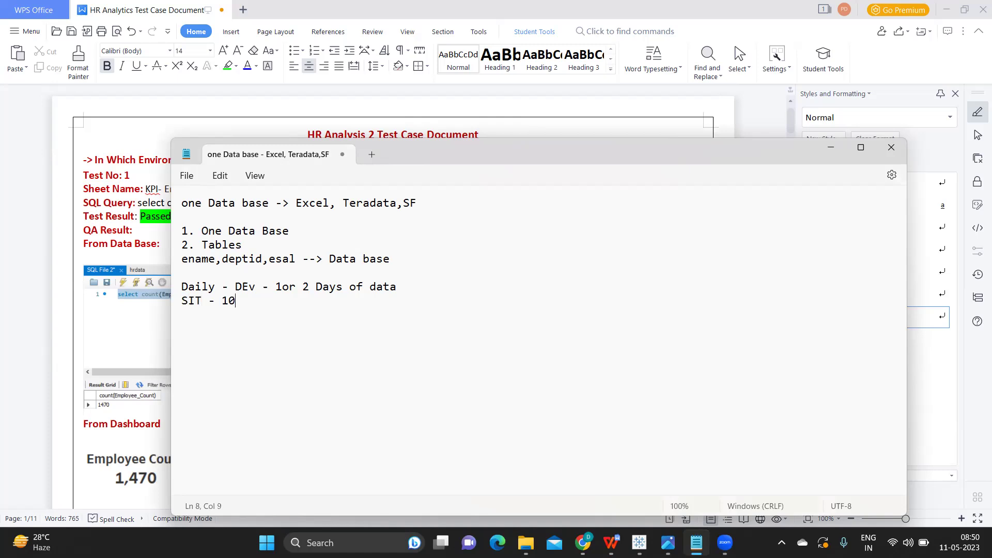
{"action": "key", "text": "Return"}
{"action": "type", "text": "UAT - 20"}
- Point out the DEv, SIT and UAT lines and the "One Data Base" item in the notes by selecting them
{"action": "left_click_drag", "start_coordinate": [233, 314], "coordinate": [172, 292]}
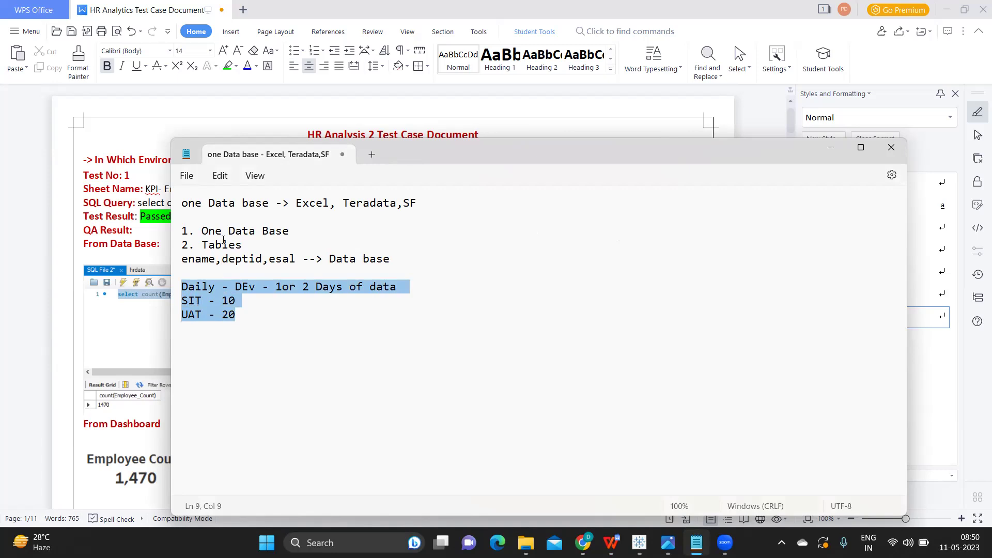
{"action": "left_click_drag", "start_coordinate": [201, 231], "coordinate": [292, 228]}
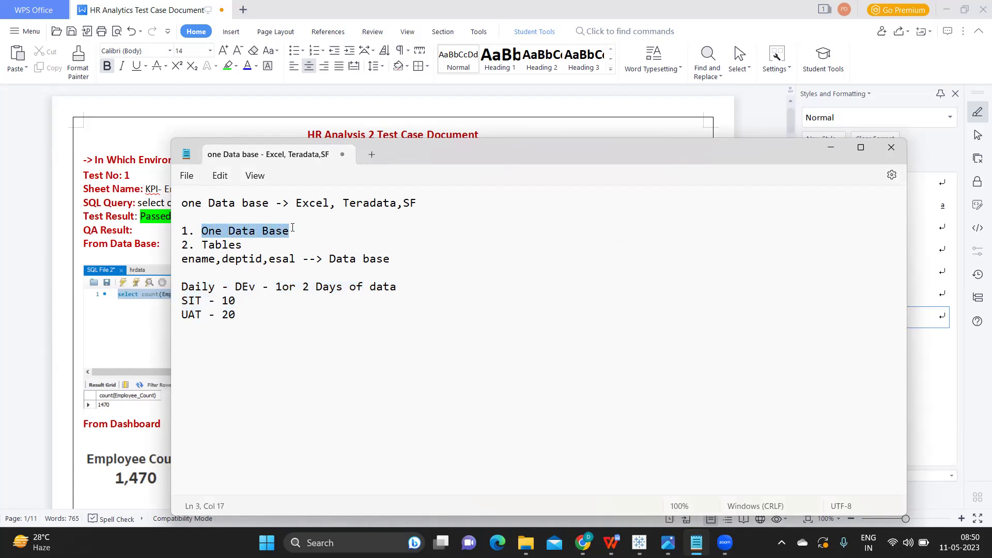
{"action": "left_click_drag", "start_coordinate": [237, 314], "coordinate": [167, 301]}
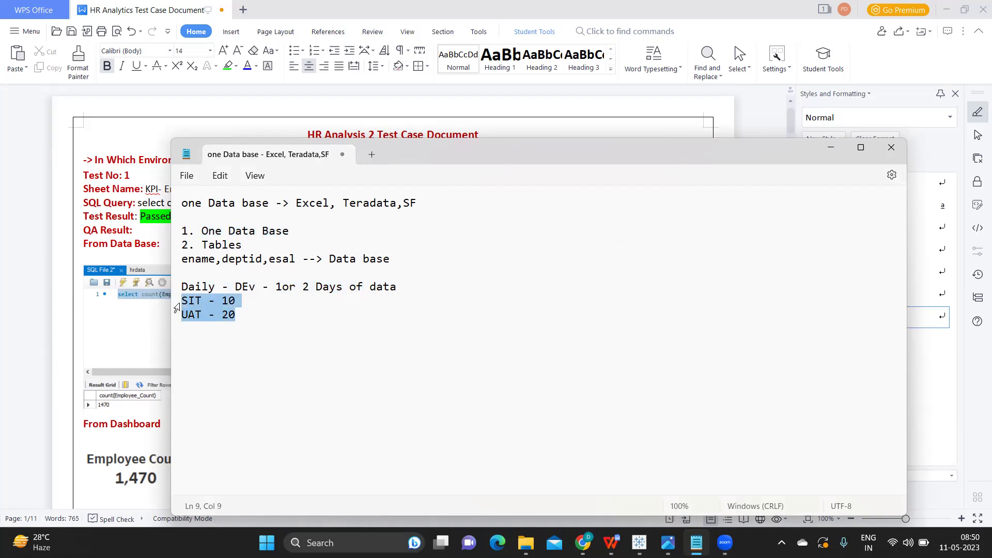
{"action": "left_click", "coordinate": [355, 339]}
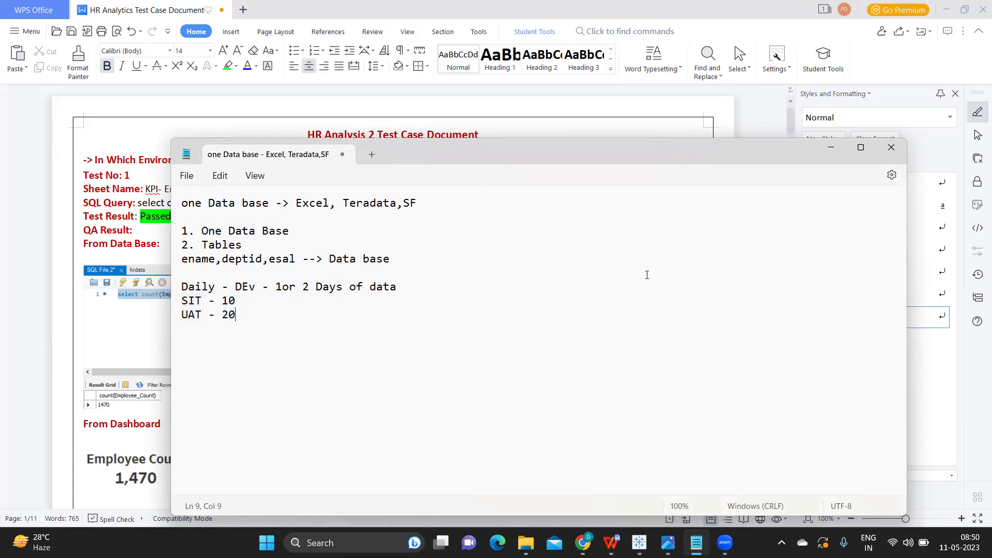
- Minimize the notes and examine Test No: 3 for Active Employees in the document, including its SQL query and database screenshot
{"action": "left_click", "coordinate": [830, 147]}
{"action": "scroll", "coordinate": [439, 287], "scroll_direction": "down", "scroll_amount": 15}
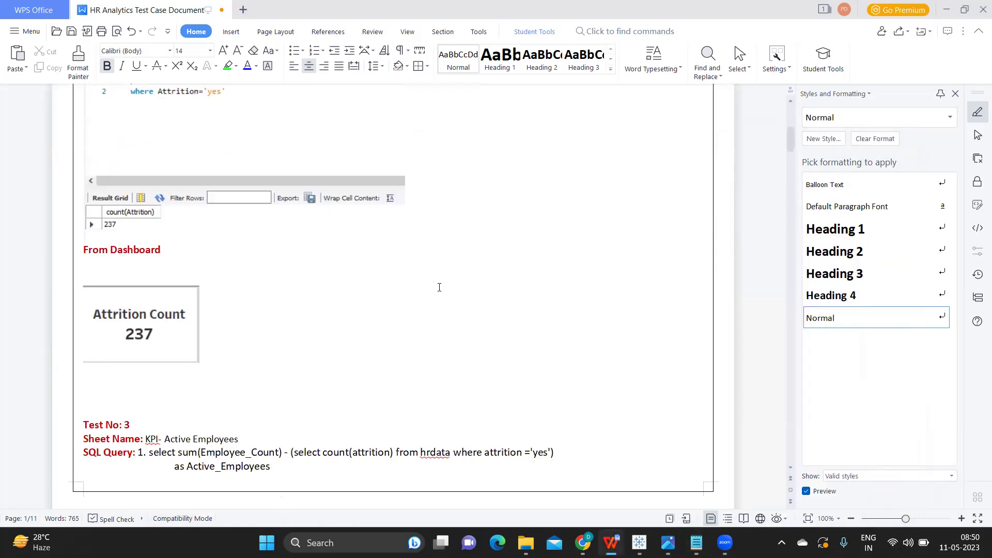
{"action": "scroll", "coordinate": [439, 288], "scroll_direction": "down", "scroll_amount": 5}
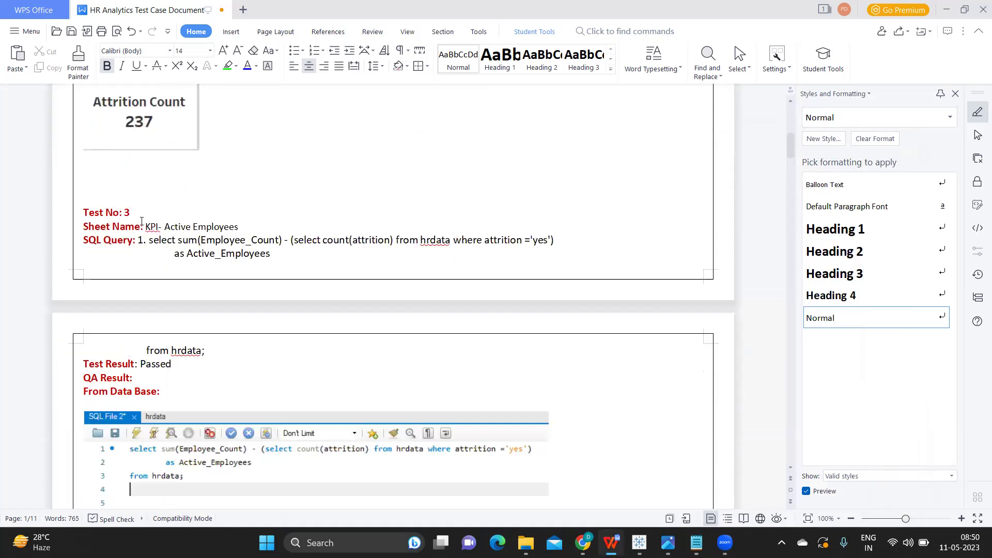
{"action": "left_click_drag", "start_coordinate": [144, 227], "coordinate": [345, 248]}
{"action": "scroll", "coordinate": [344, 248], "scroll_direction": "down", "scroll_amount": 5}
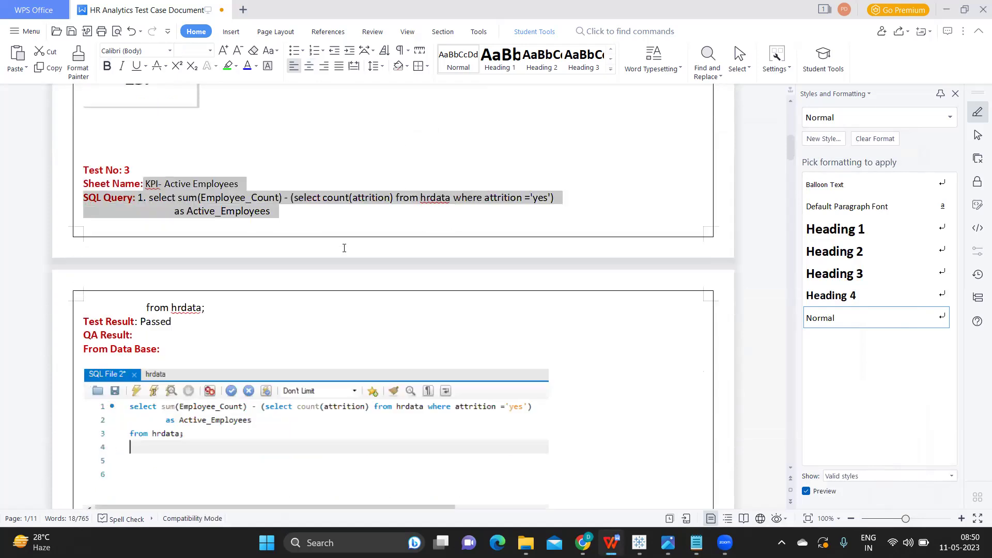
{"action": "left_click", "coordinate": [259, 312]}
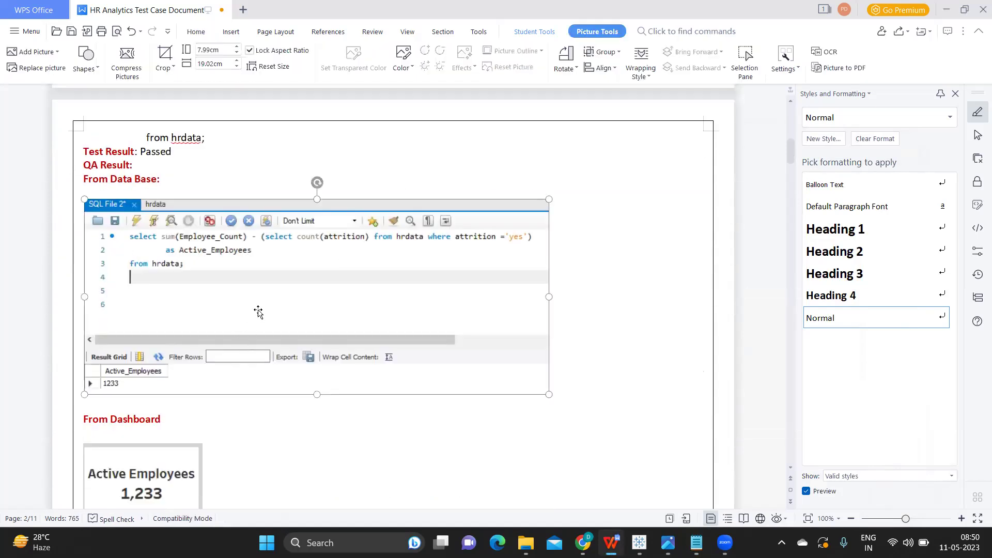